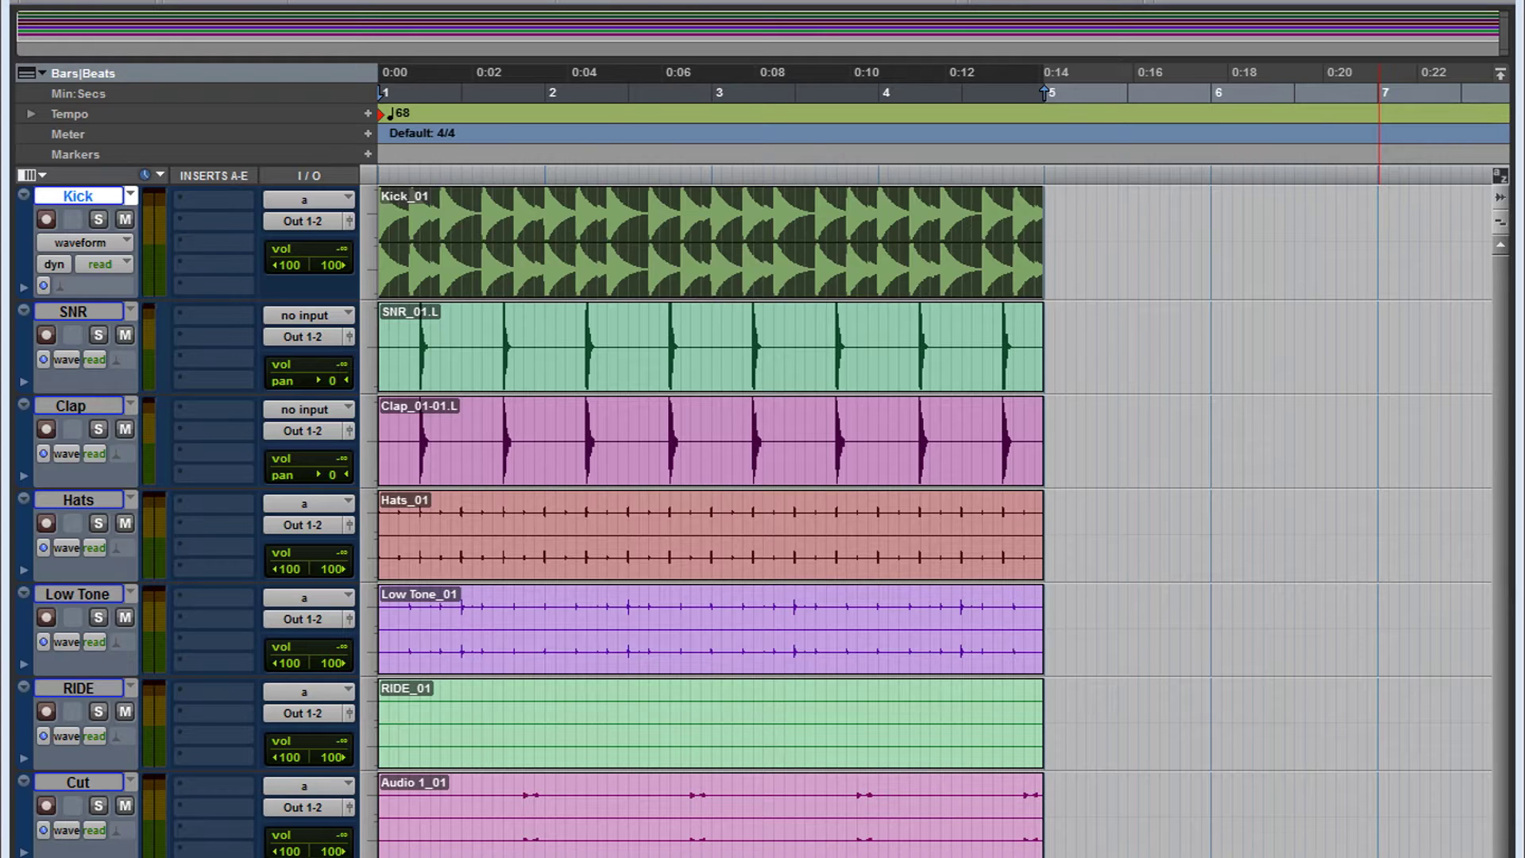
# - Switch to the mixer and close the Kramer MPX plug-in window
pyautogui.hotkey('ctrl', '=')
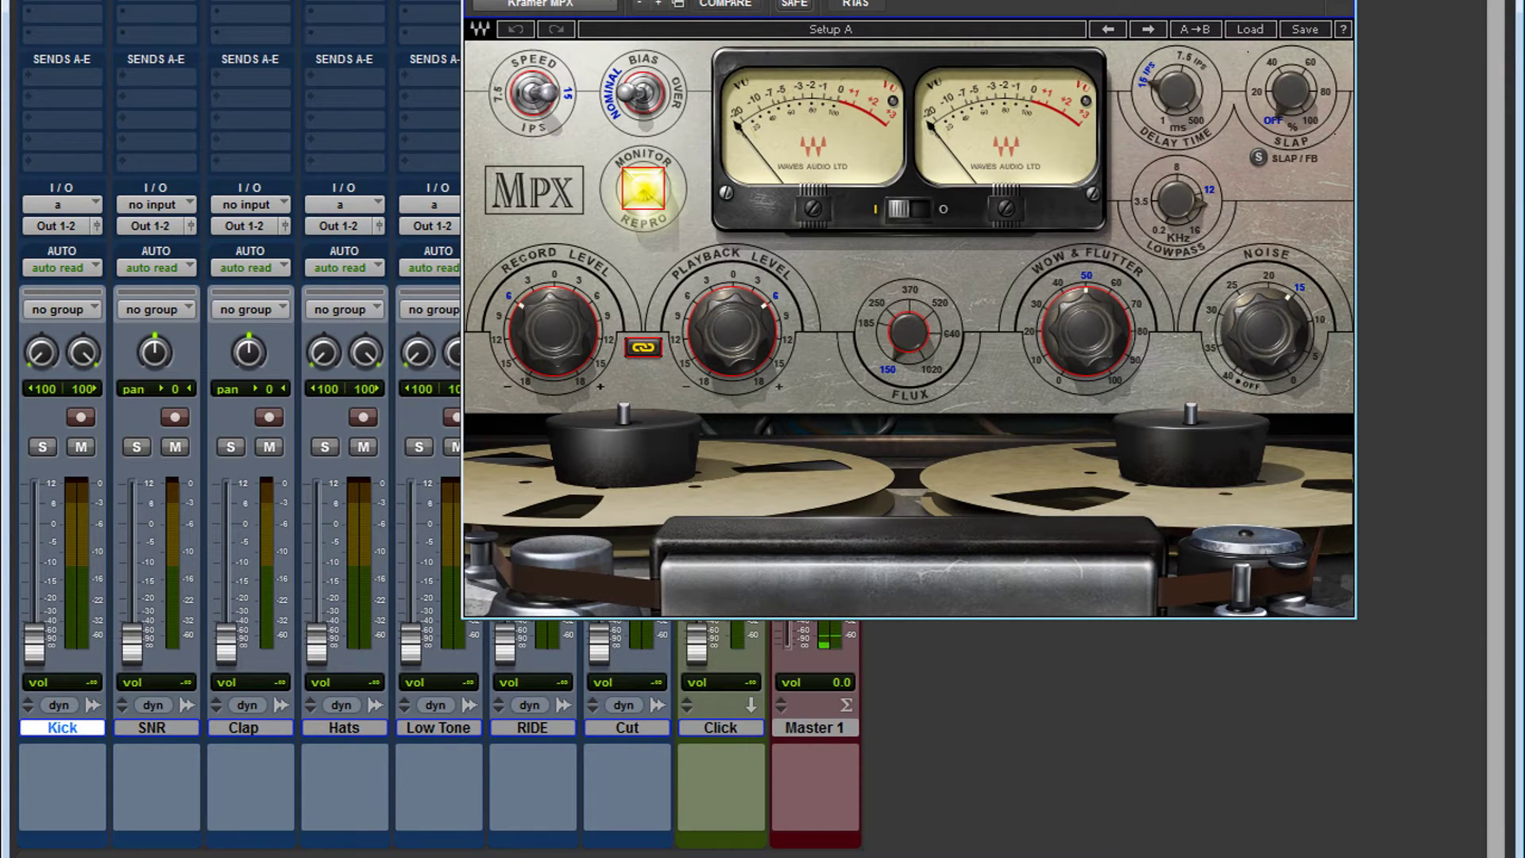
pyautogui.hotkey('ctrl', 'w')
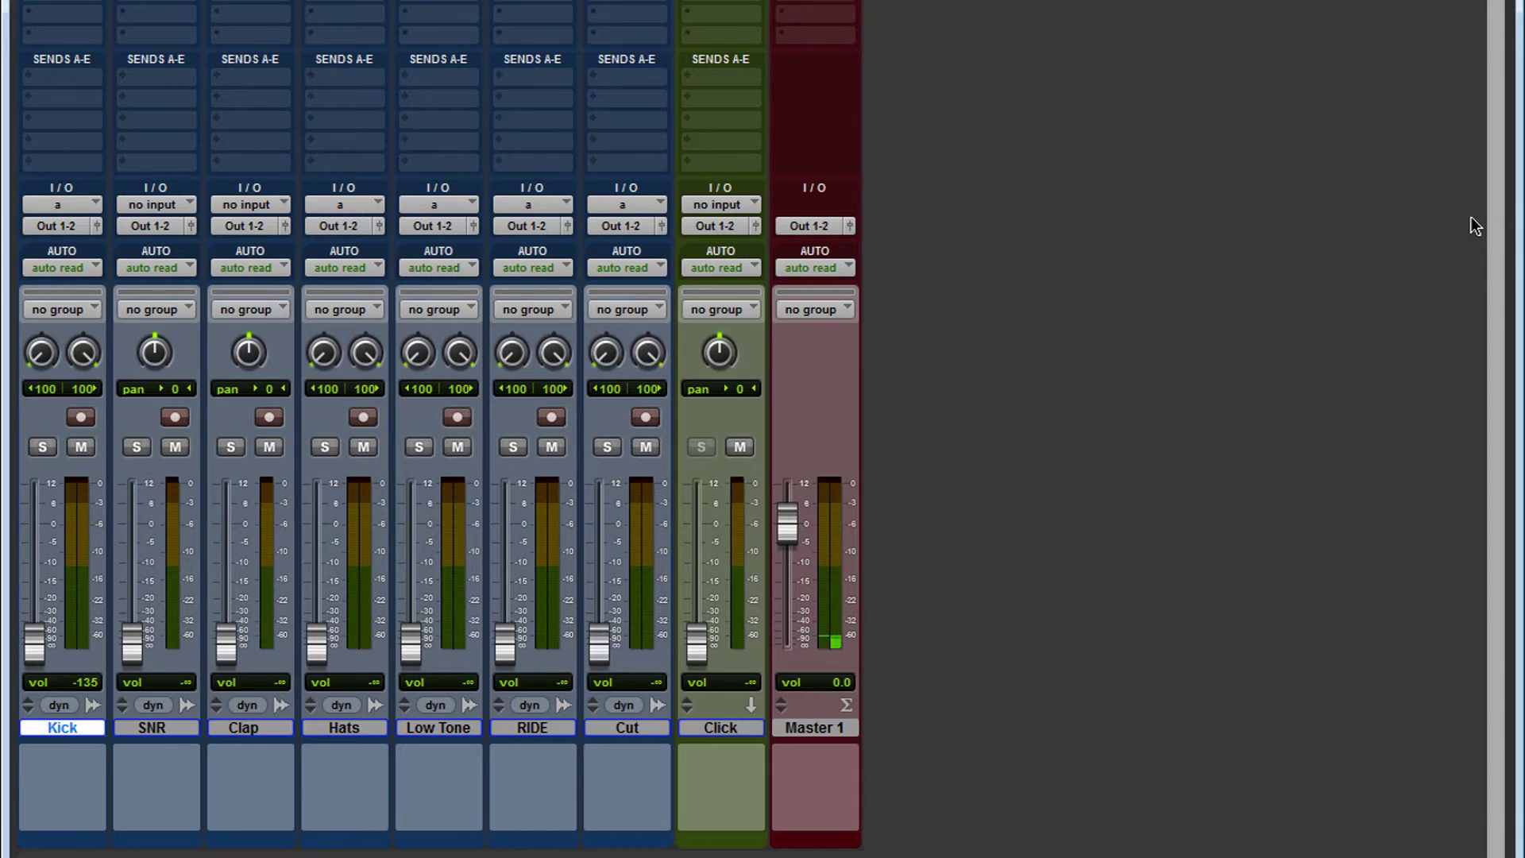
# - Play the loop and raise the SNR track's volume to about -1.8 dB, with its pan at 68 left
pyautogui.press('space')
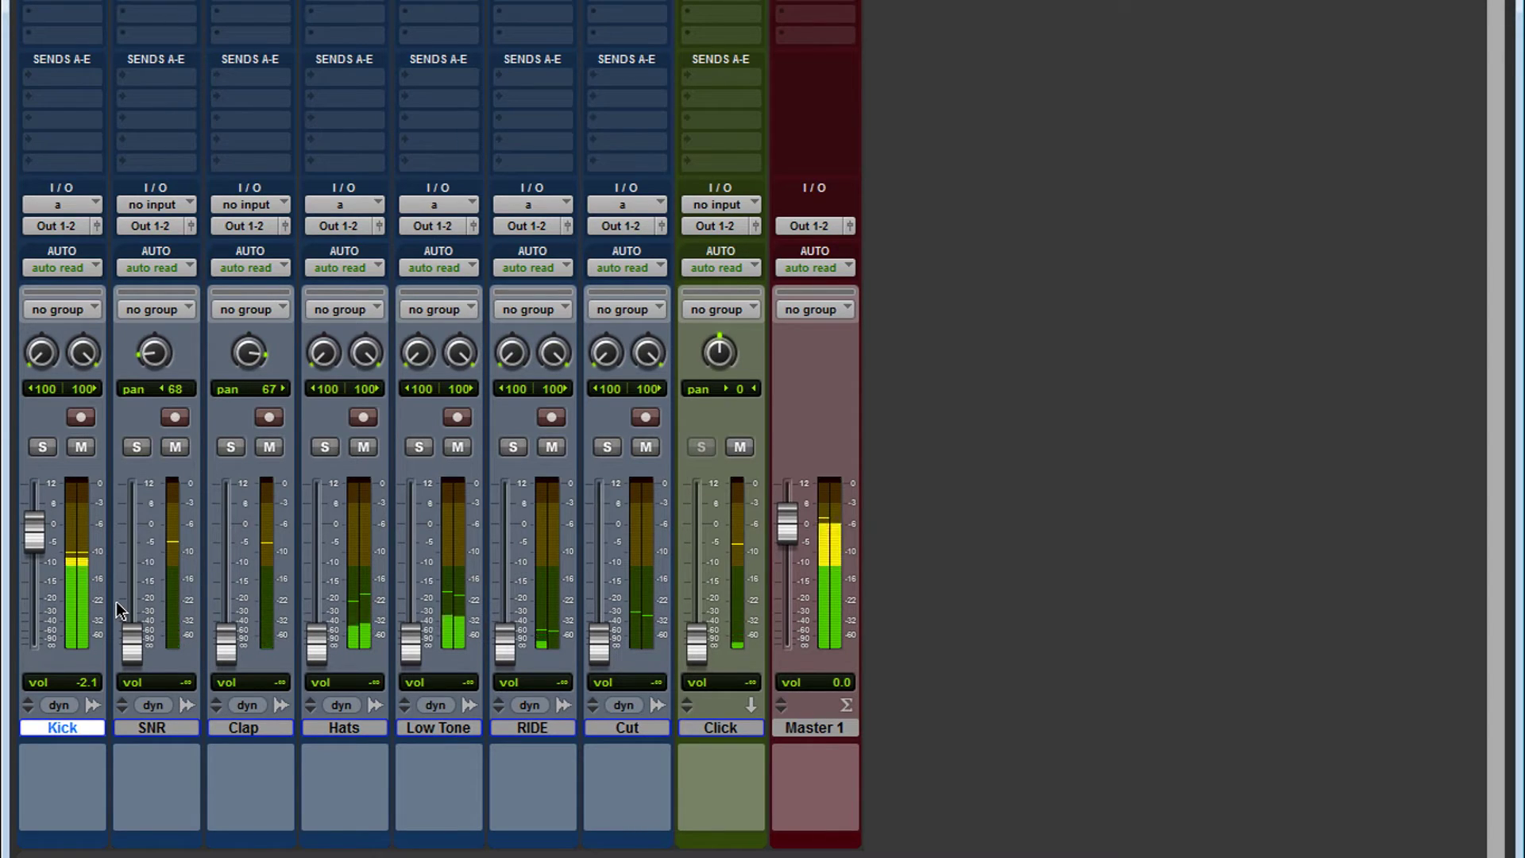
pyautogui.moveTo(132, 643); pyautogui.dragTo(132, 532)
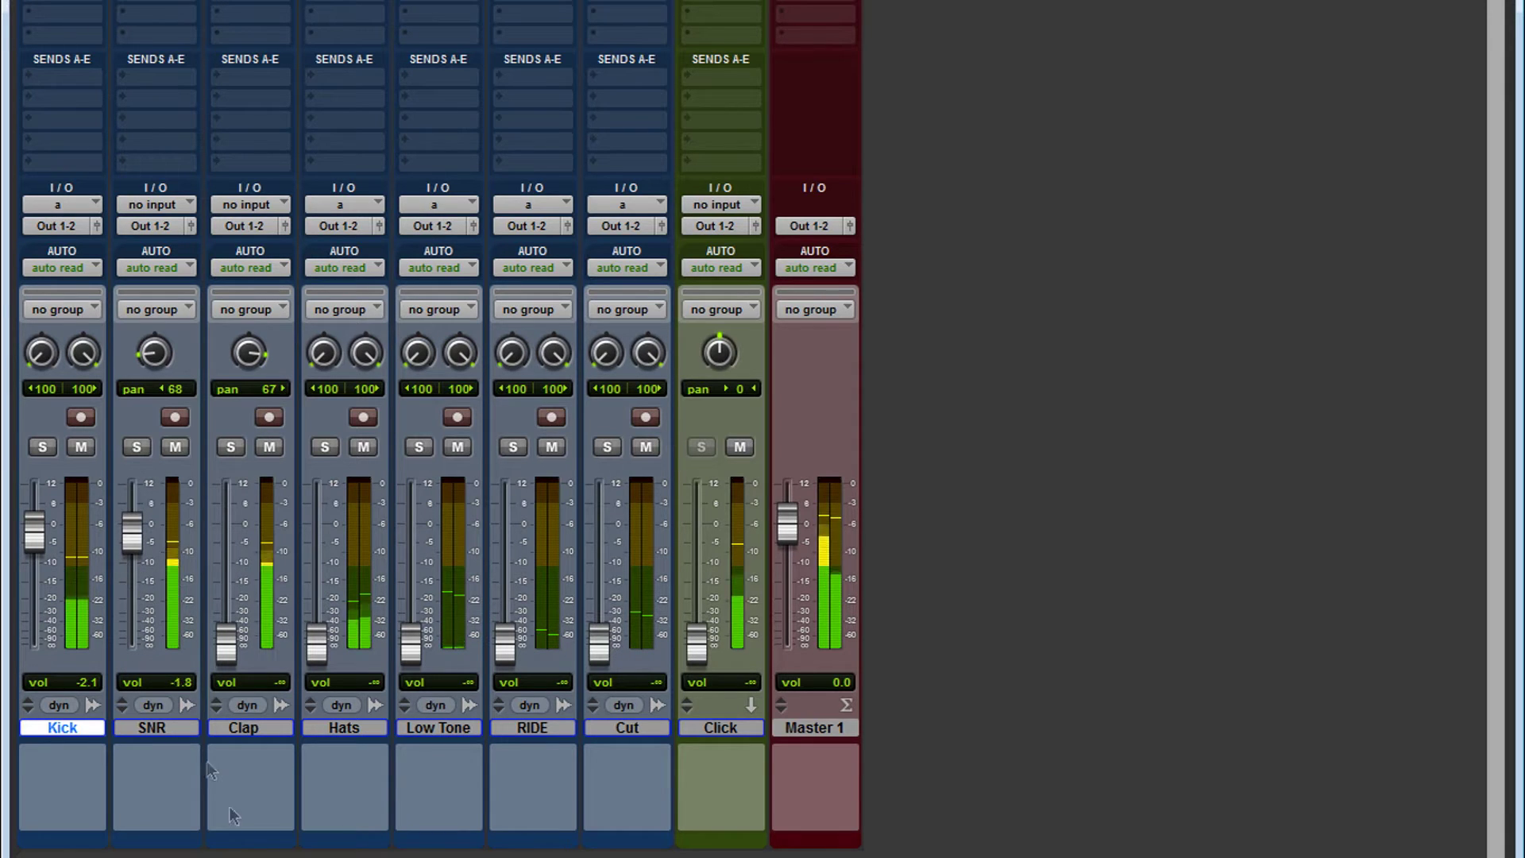
pyautogui.moveTo(154, 351); pyautogui.dragTo(161, 348)
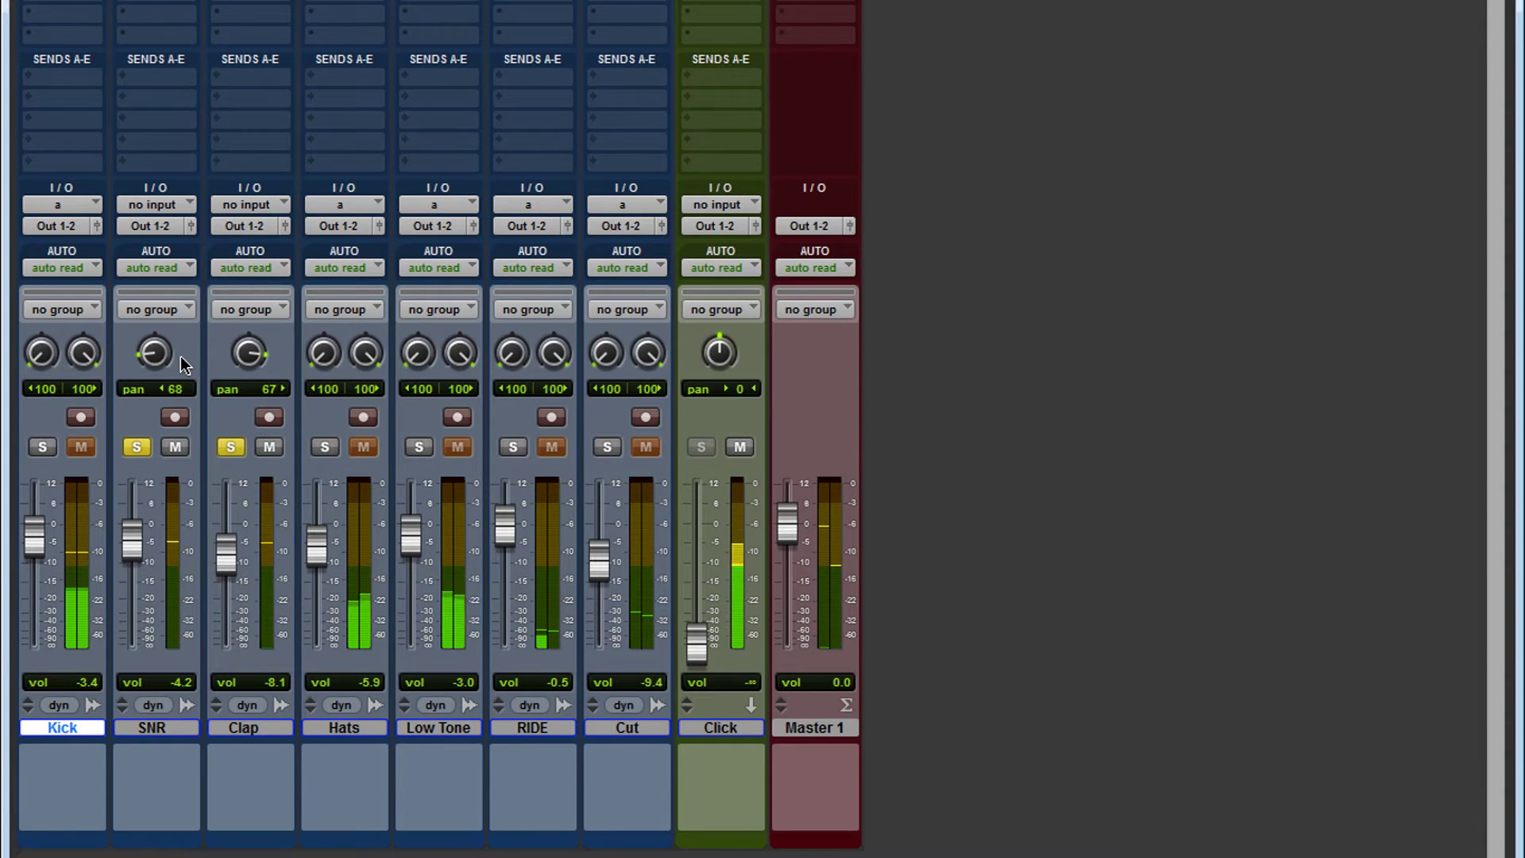
# - Solo and unsolo the SNR and Clap, Kick, RIDE and Cut tracks in turn during playback to check their levels
pyautogui.hotkey('shift', 's')
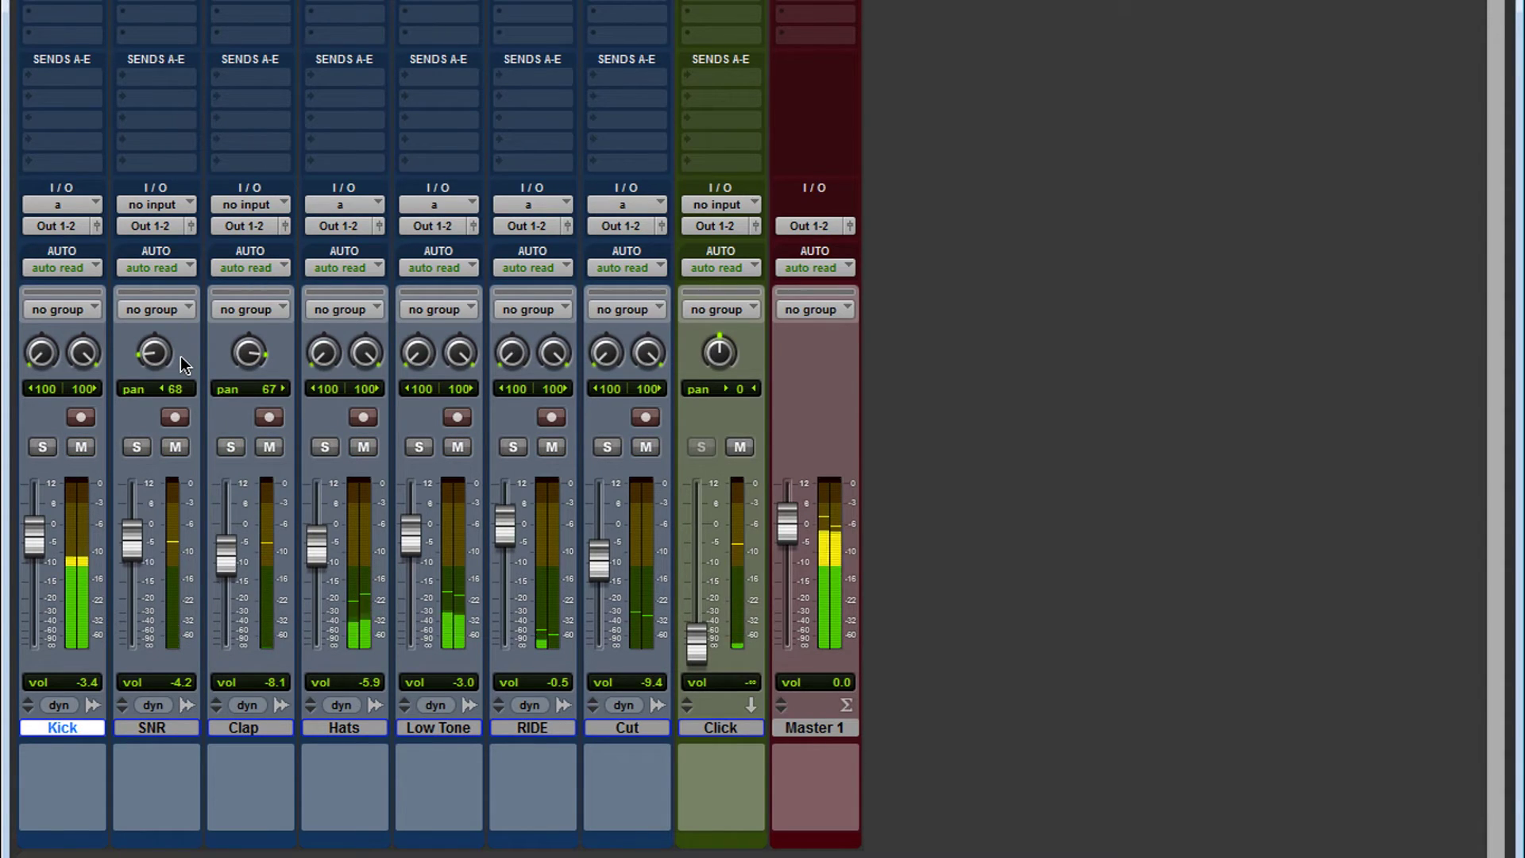
pyautogui.hotkey('shift', 's')
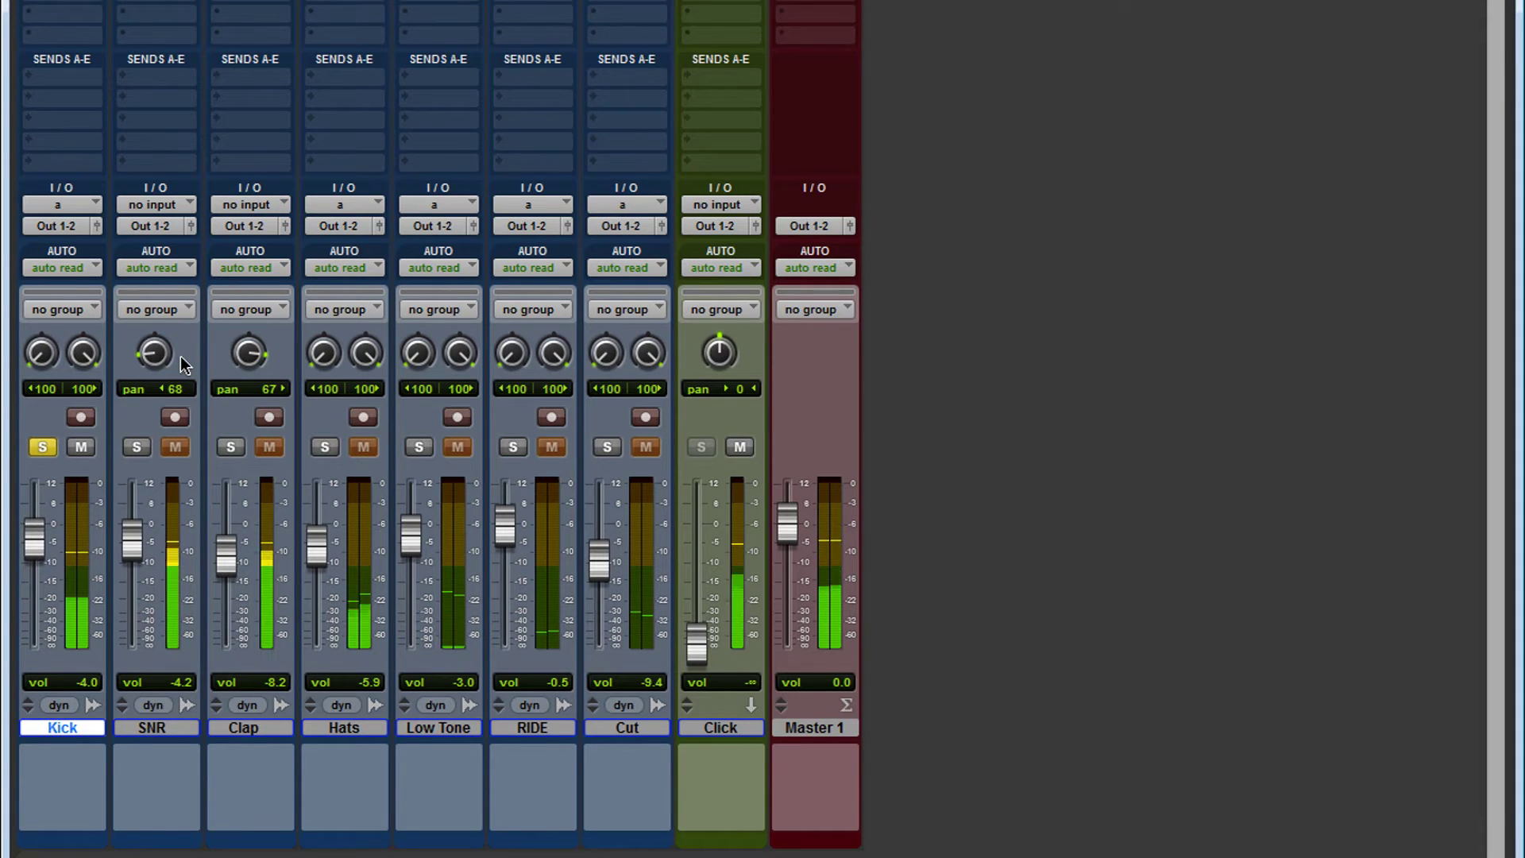
pyautogui.hotkey('shift', 's')
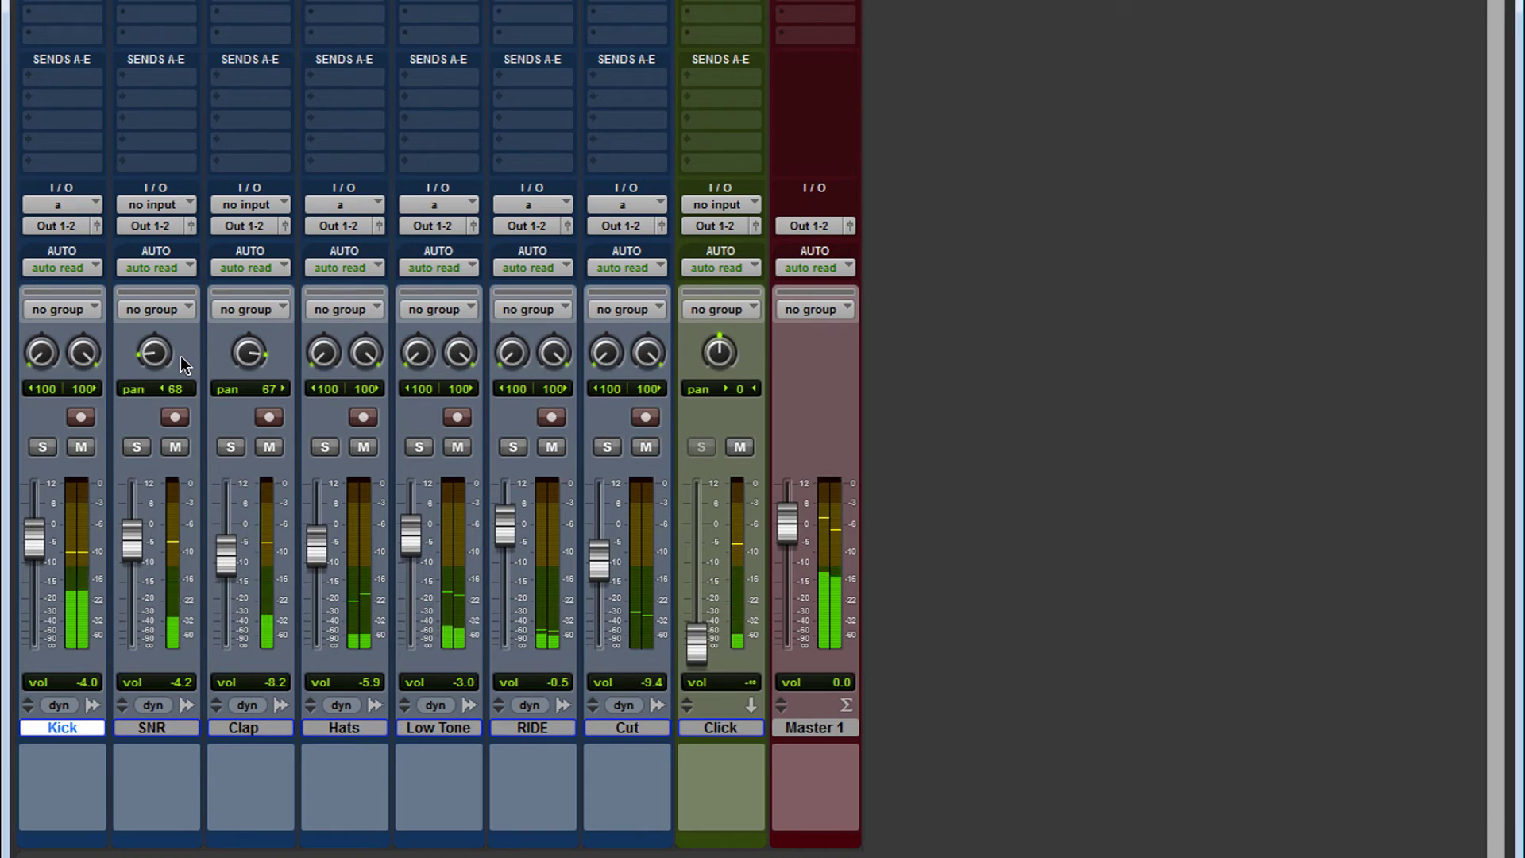
pyautogui.hotkey('shift', 's')
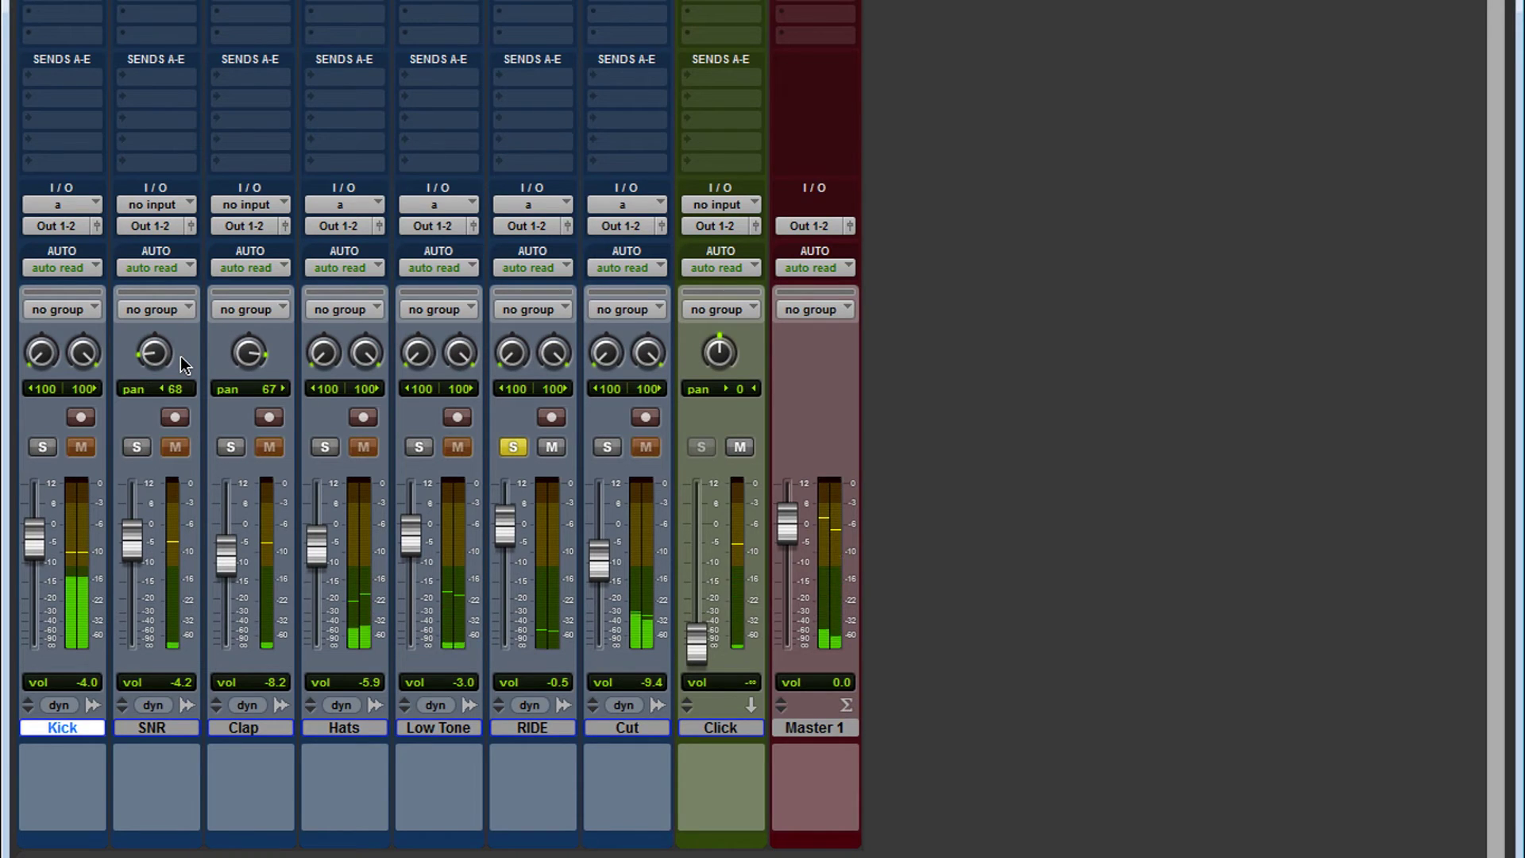
pyautogui.hotkey('shift', 's')
pyautogui.hotkey('shift', 's')
pyautogui.hotkey('shift', 's')
pyautogui.hotkey('shift', 's')
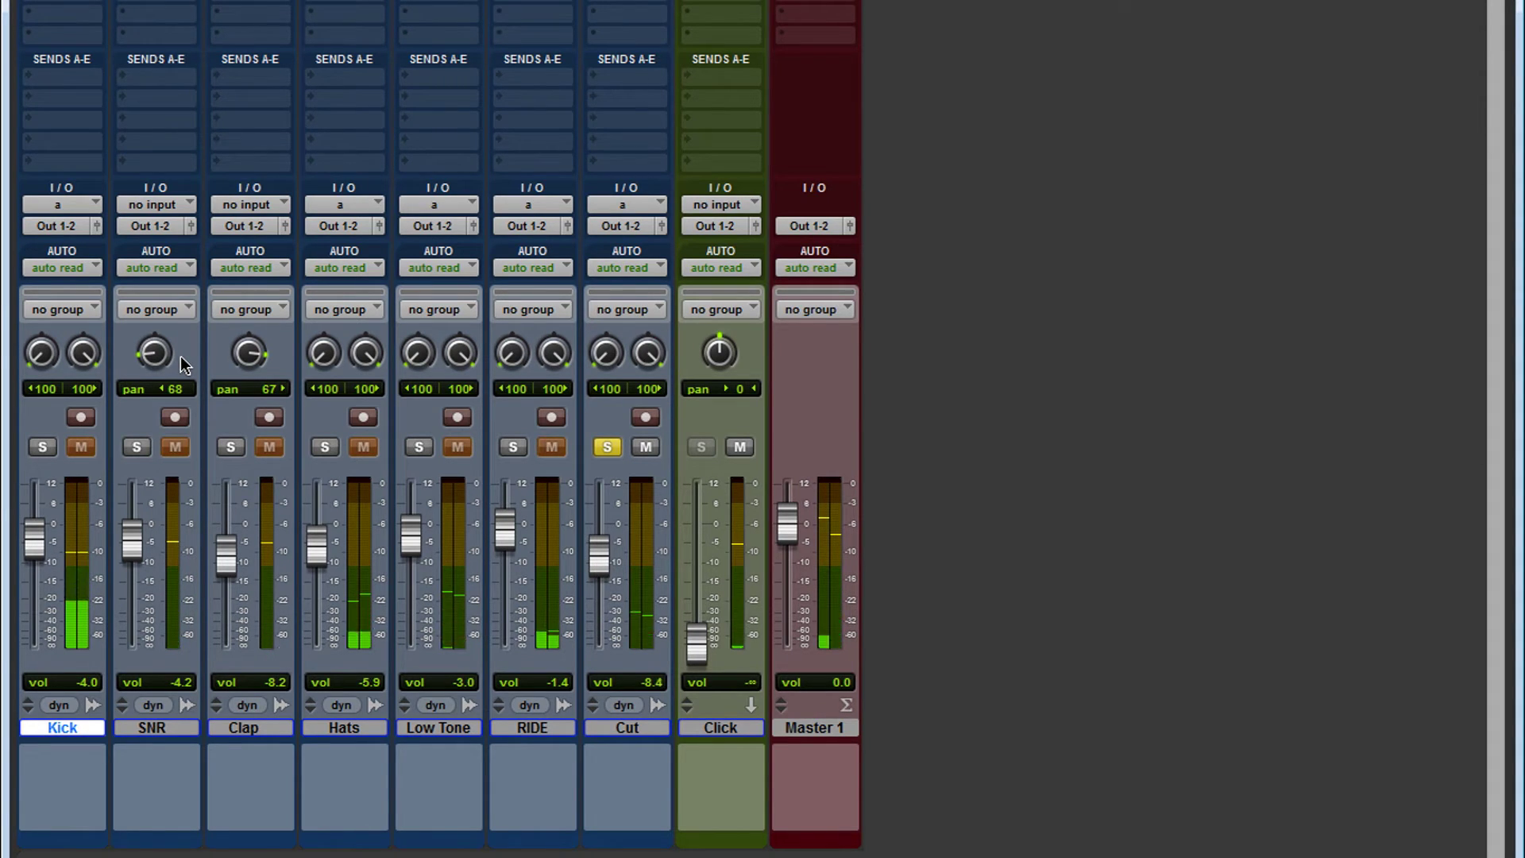
pyautogui.hotkey('shift', 's')
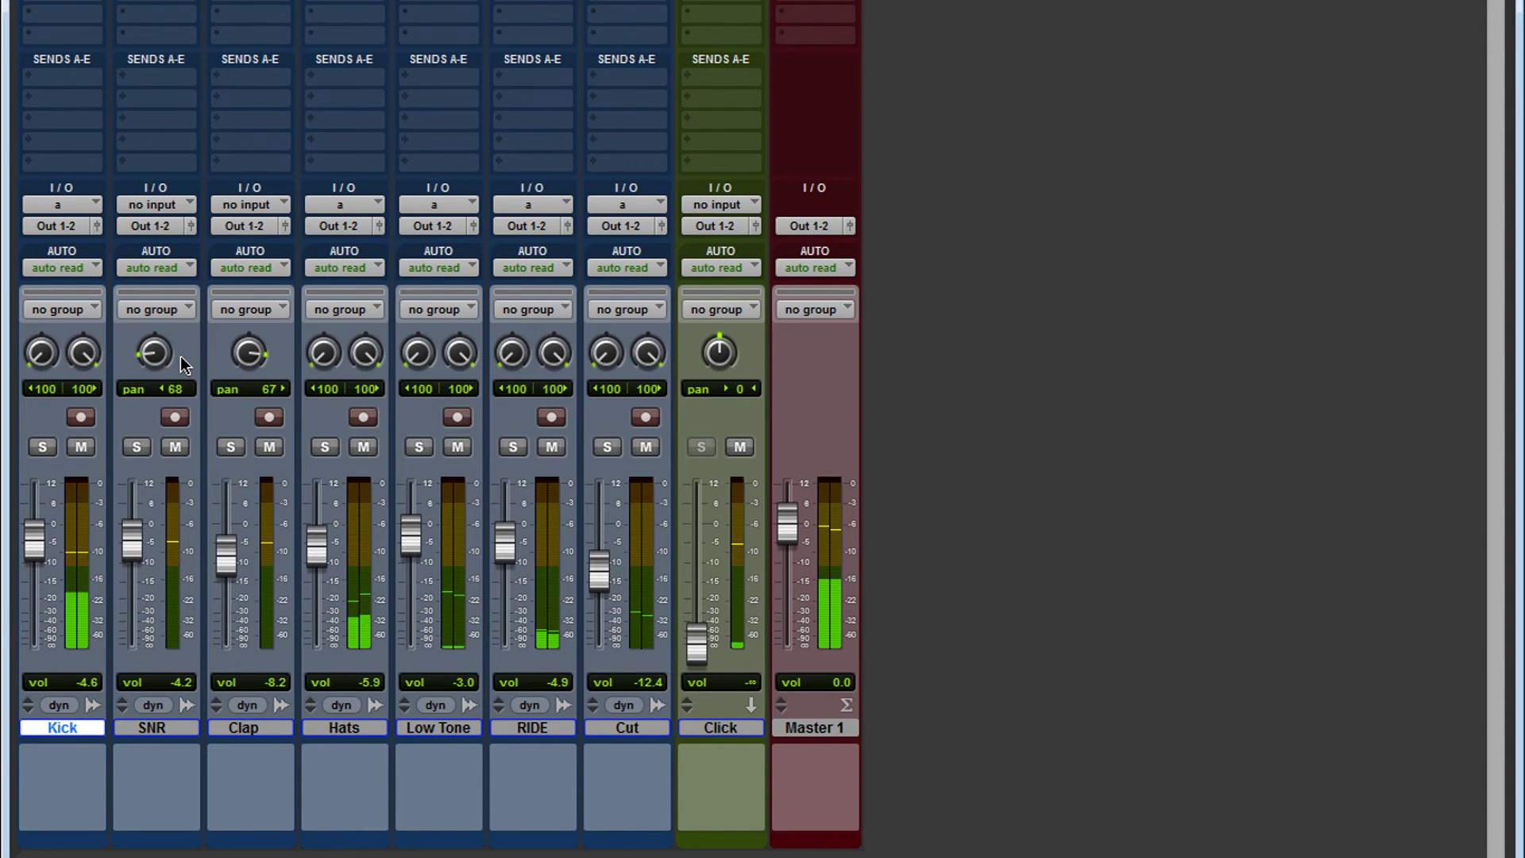
# - Stop playback, return to the edit window and set all tracks from Kick through Cut to write automation mode
pyautogui.hotkey('ctrl', '=')
pyautogui.press('space')
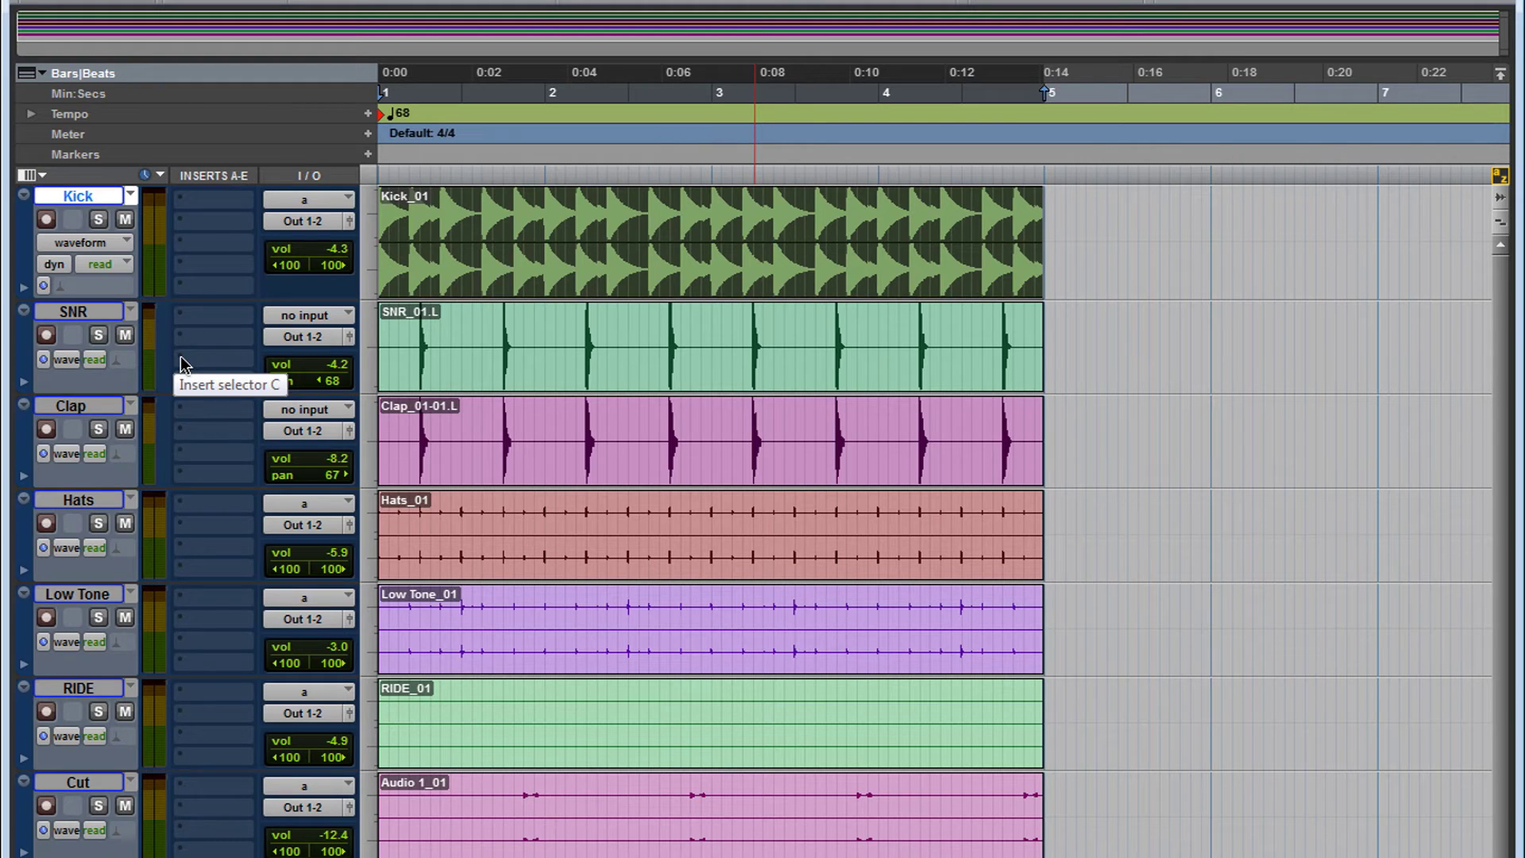
pyautogui.keyDown('shift'); pyautogui.click(104, 789); pyautogui.keyUp('shift')
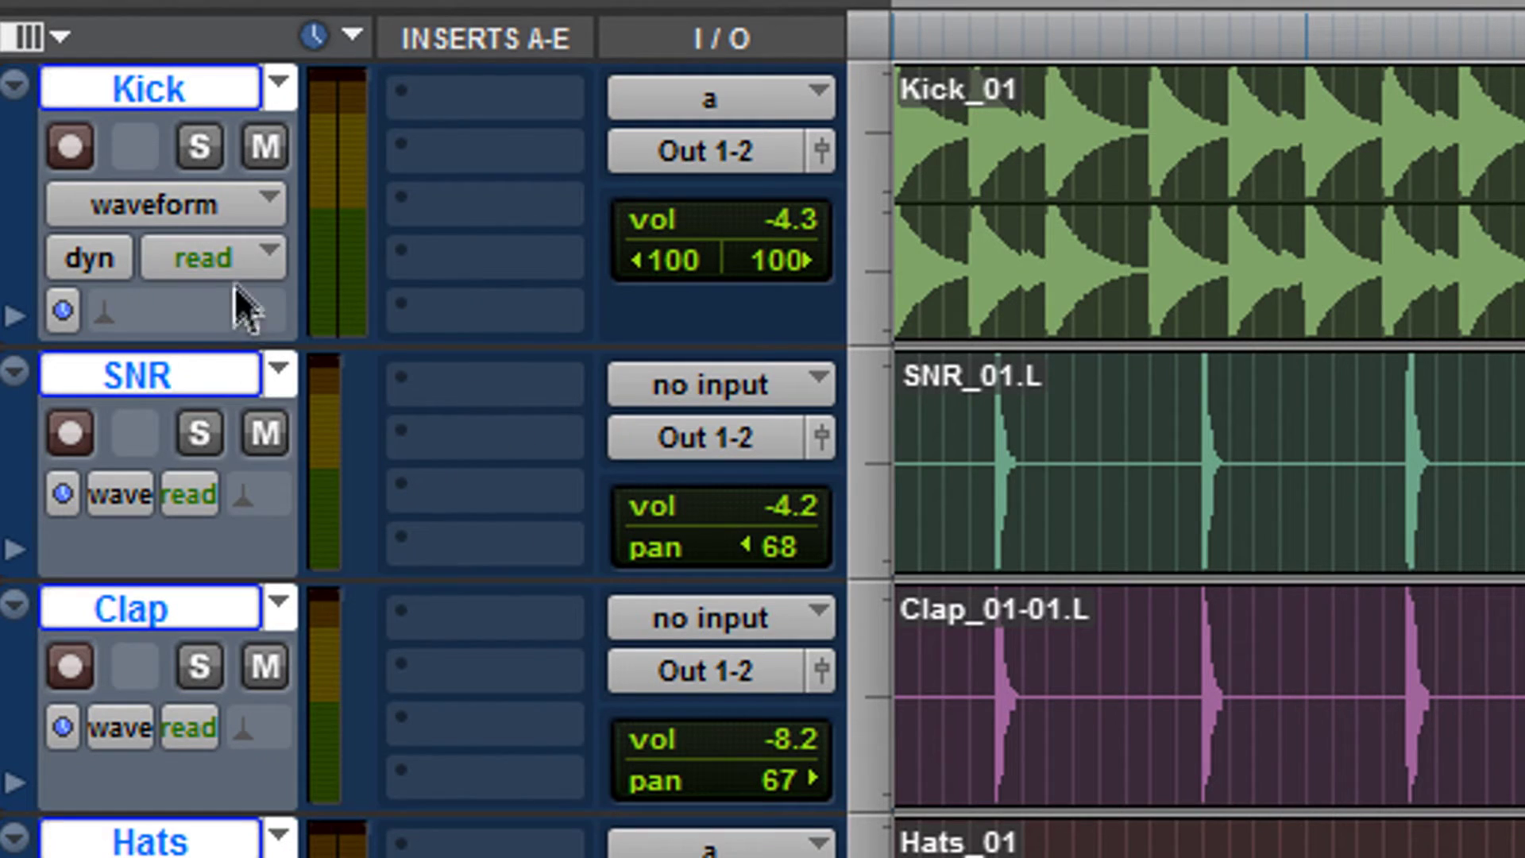
pyautogui.click(112, 266)
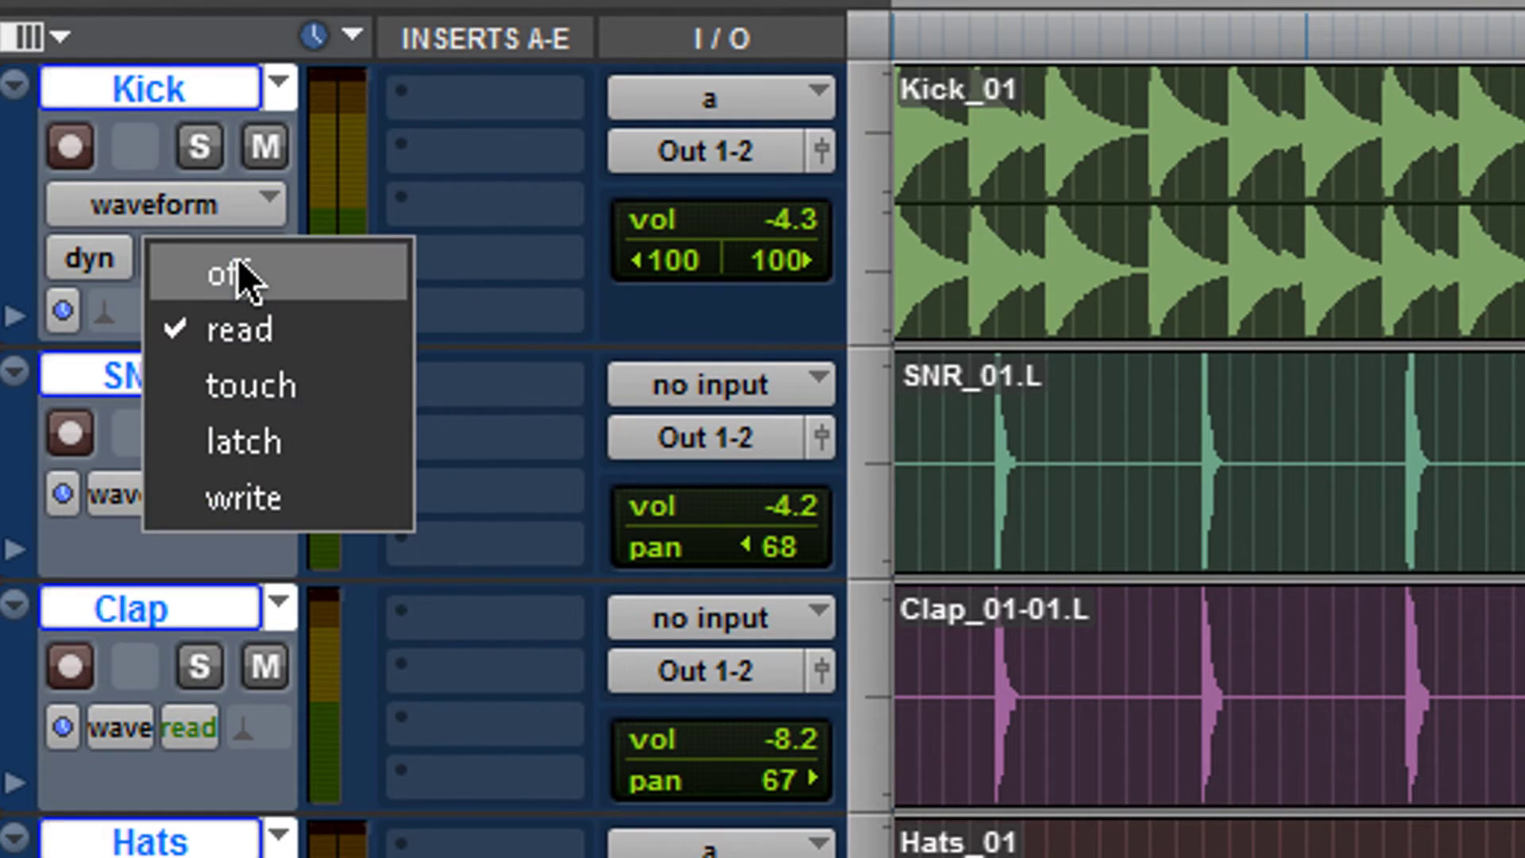
pyautogui.click(222, 497)
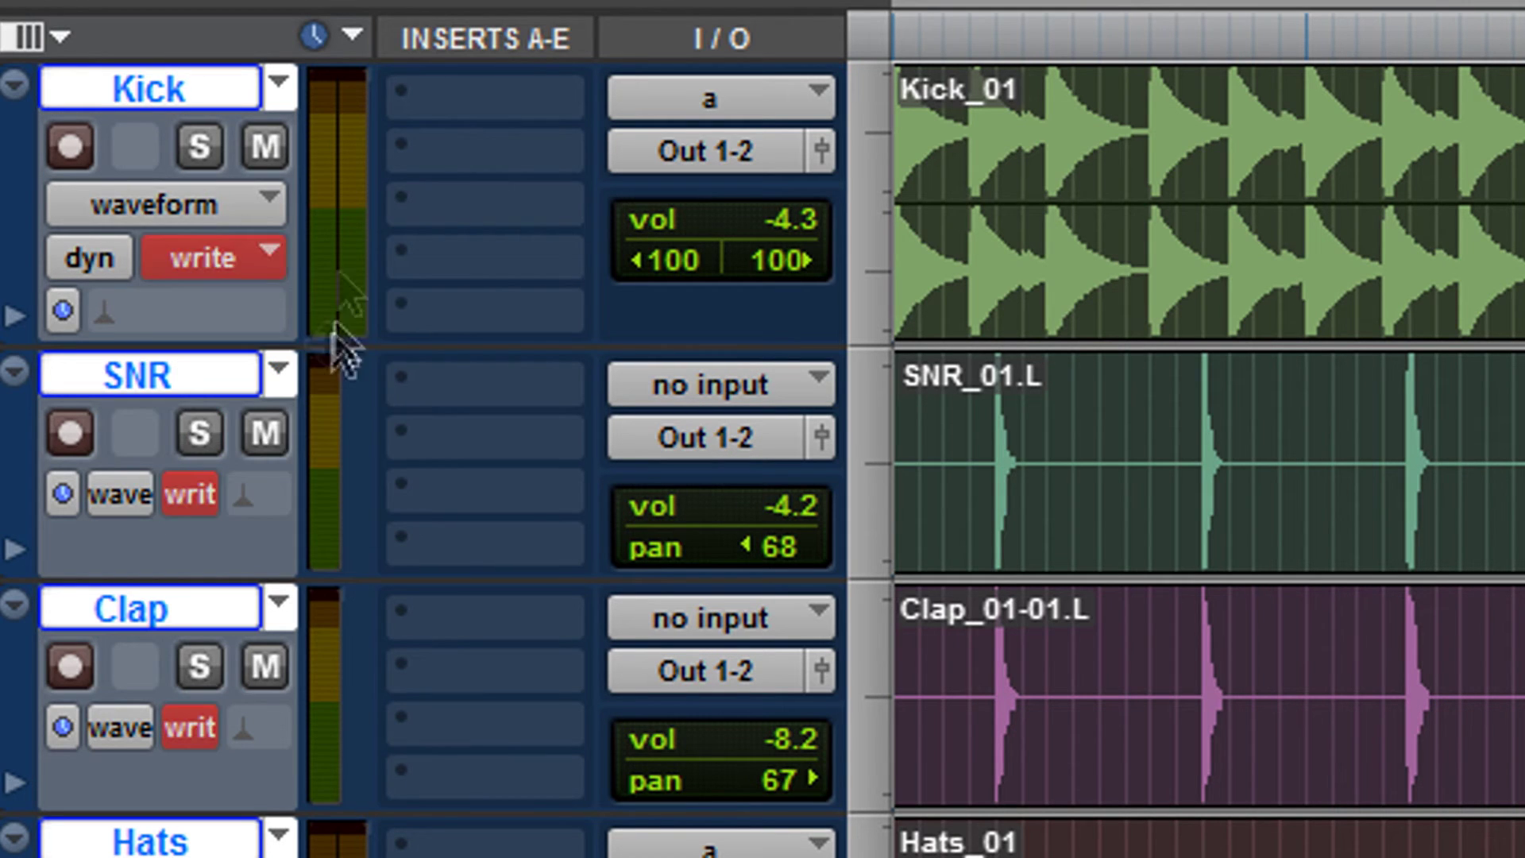
# - Display volume automation on the selected tracks and play a short pass to write their current levels
pyautogui.click(202, 208)
pyautogui.click(186, 501)
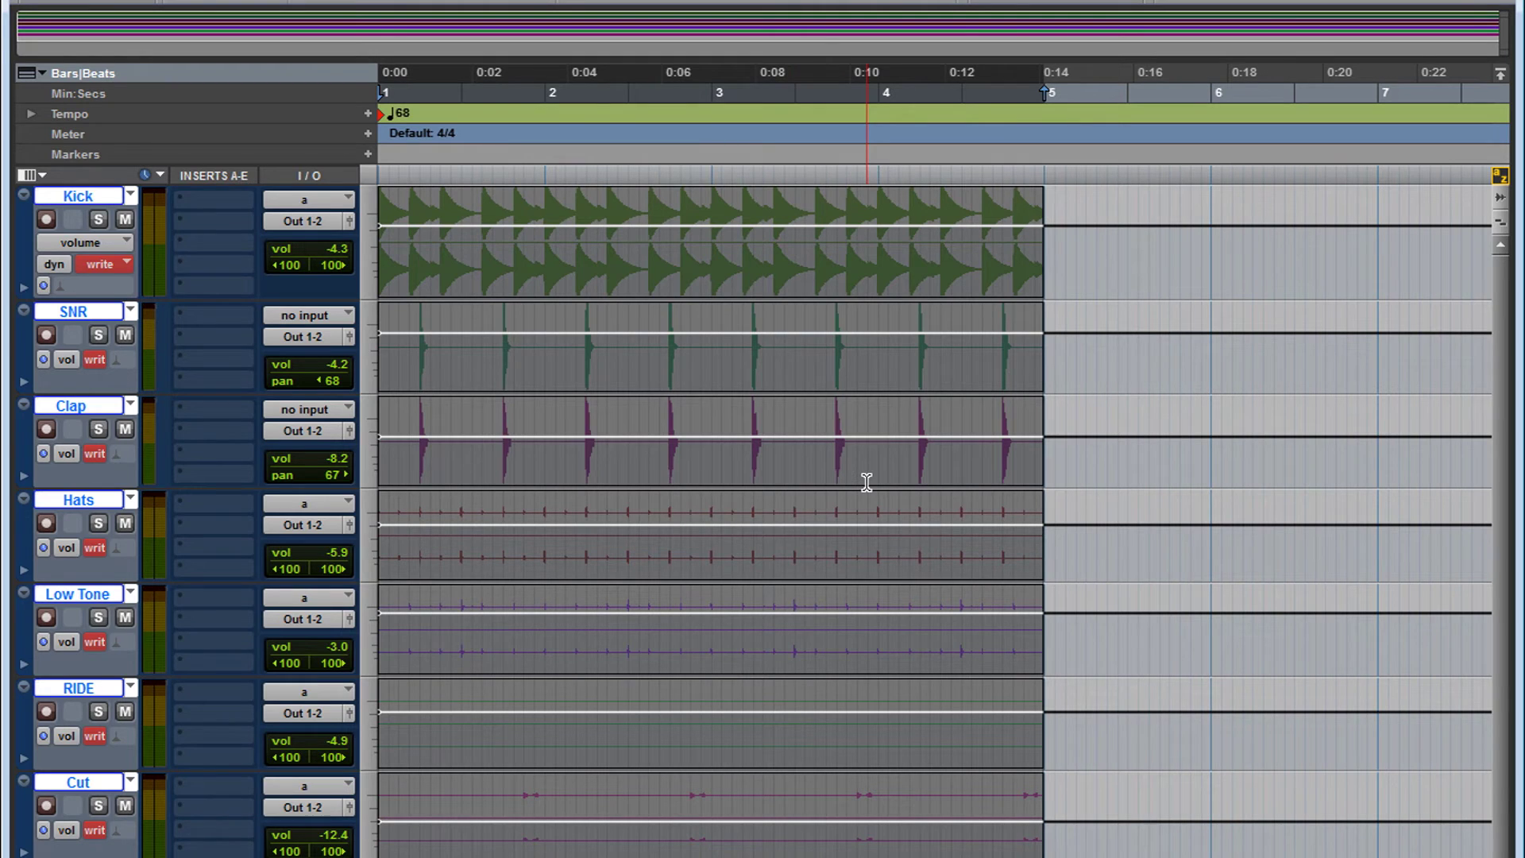
pyautogui.press('space')
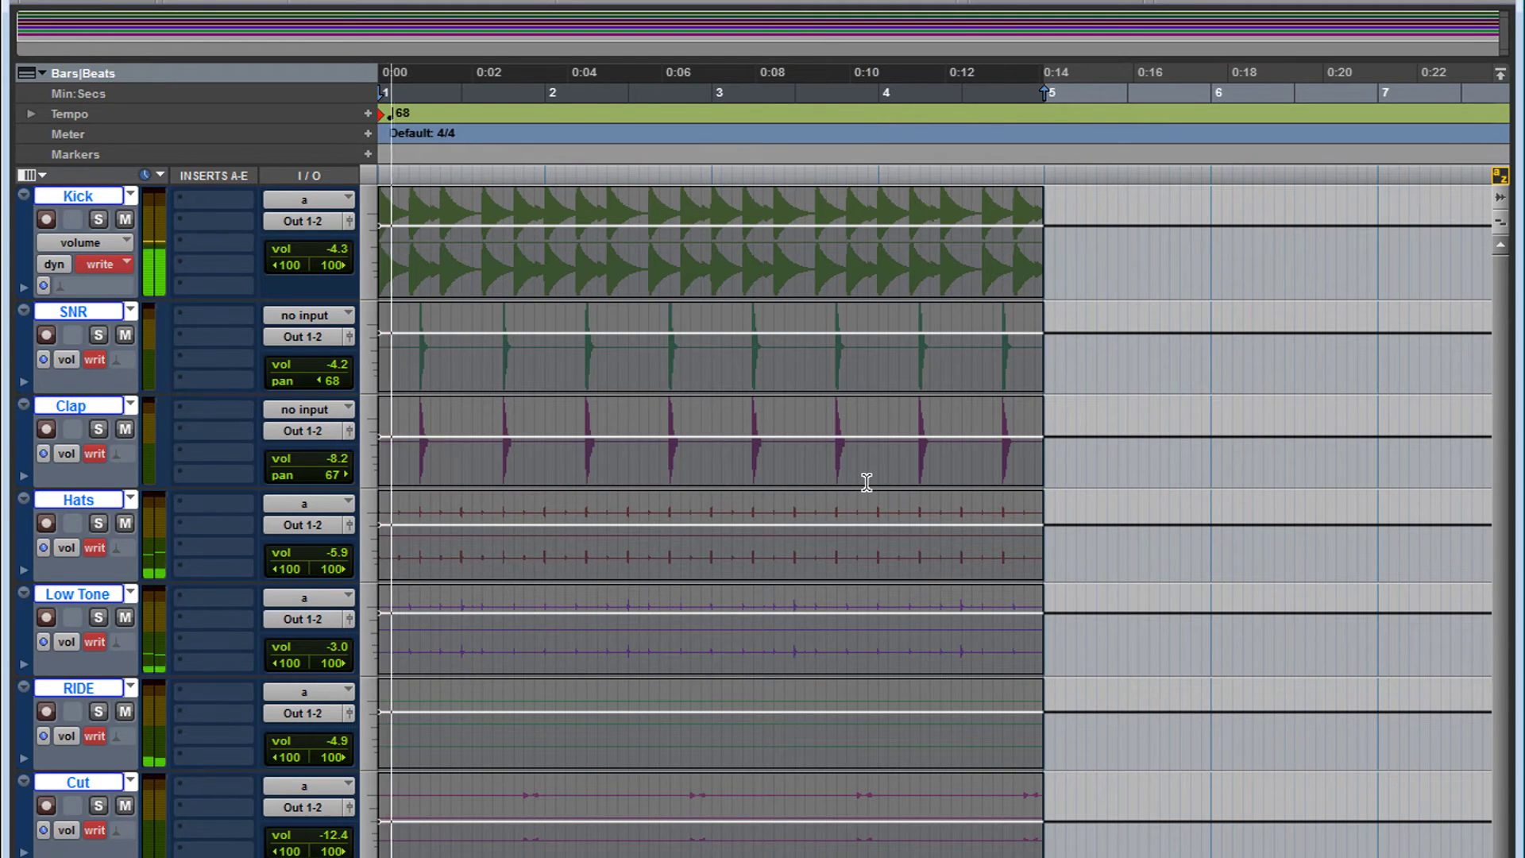
pyautogui.press('space')
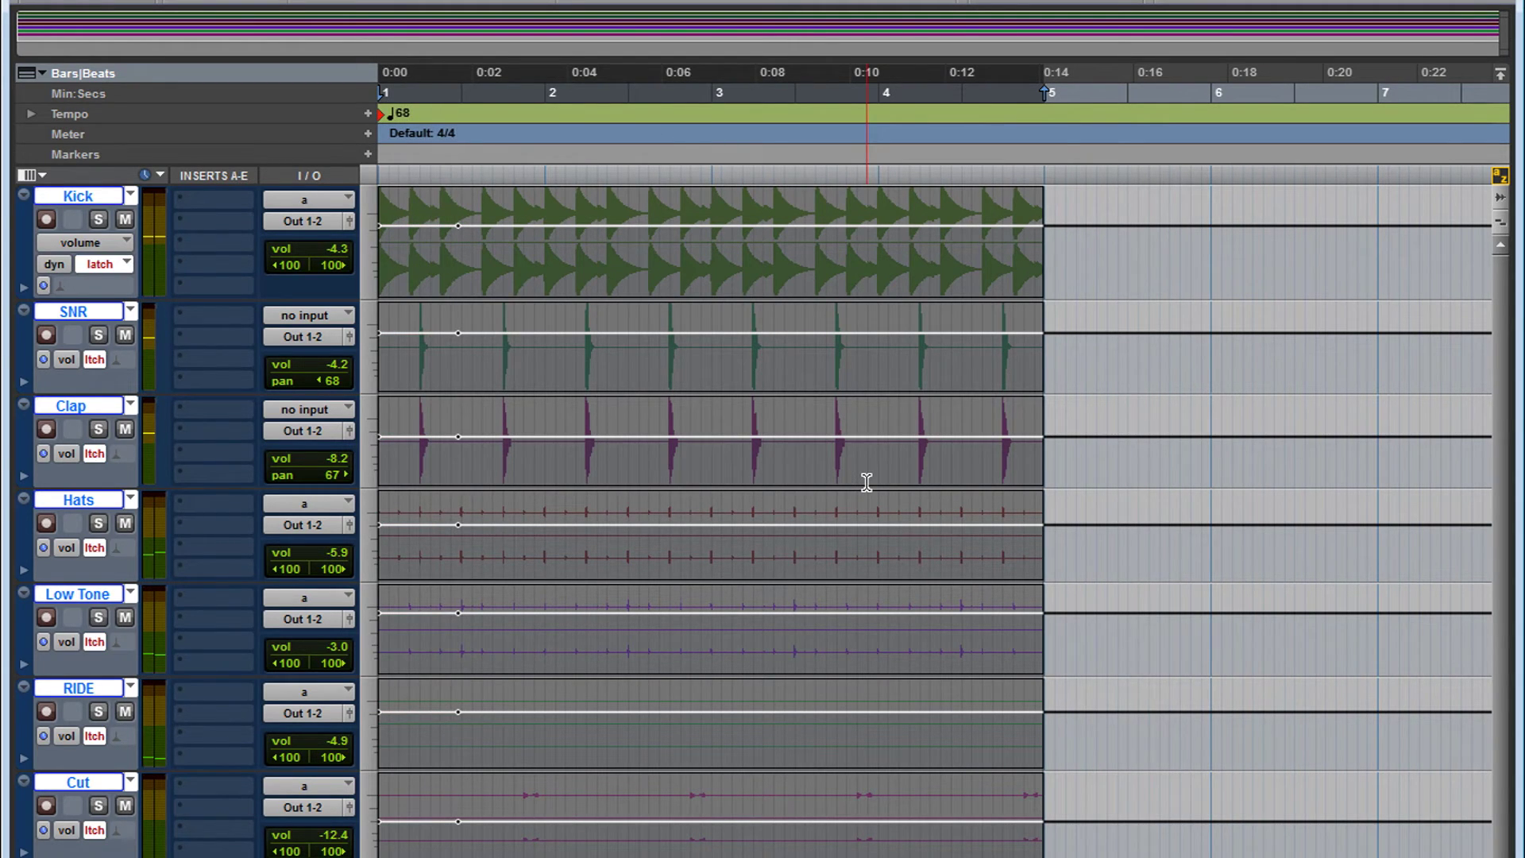
# - Set the selected tracks' automation mode to read and check their faders in the mixer
pyautogui.click(489, 234)
pyautogui.click(506, 230)
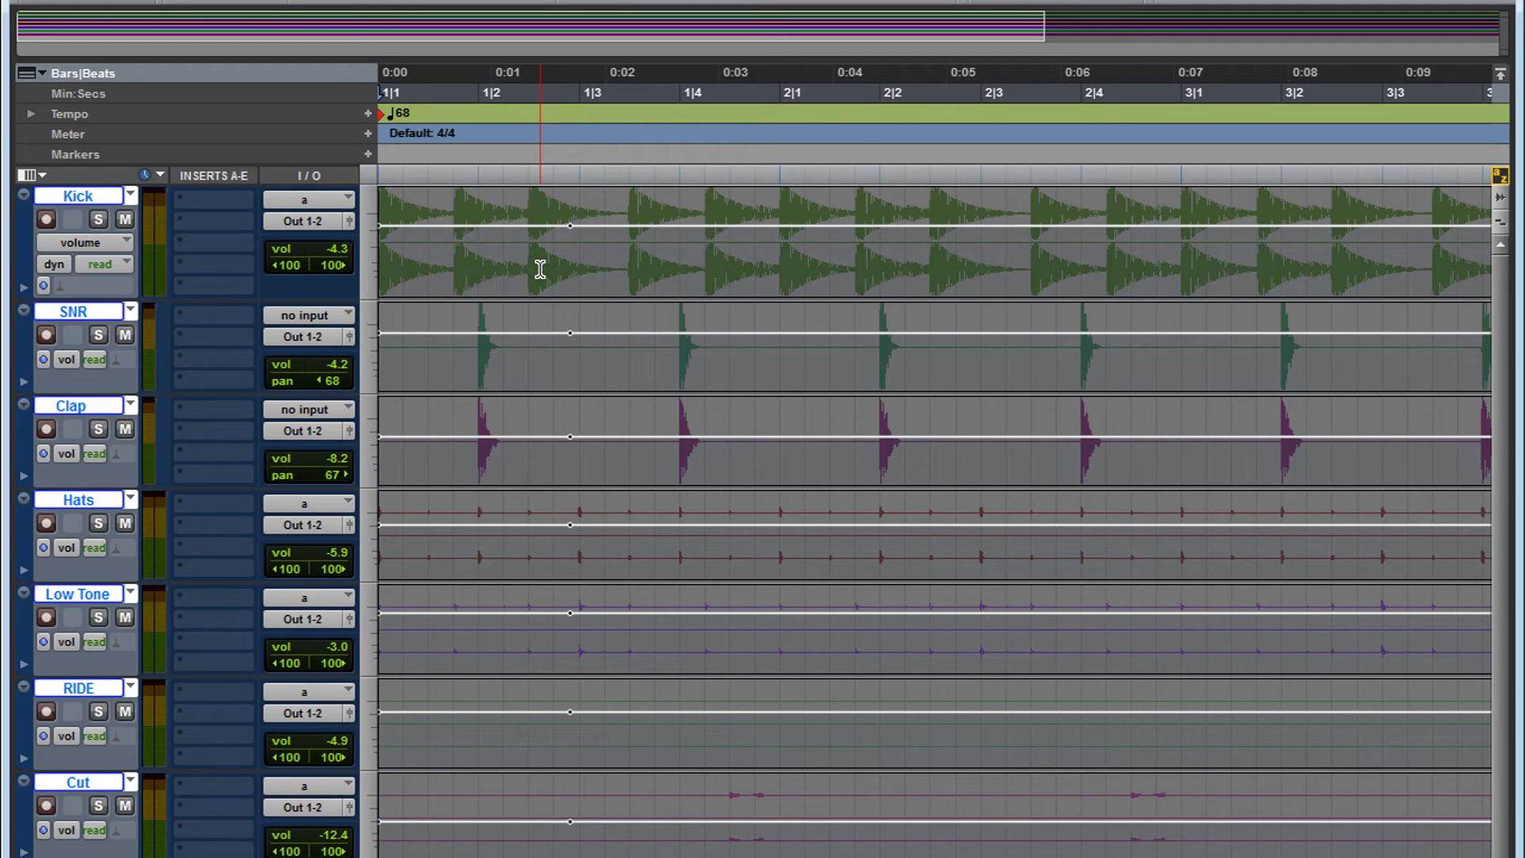
pyautogui.hotkey('ctrl', '=')
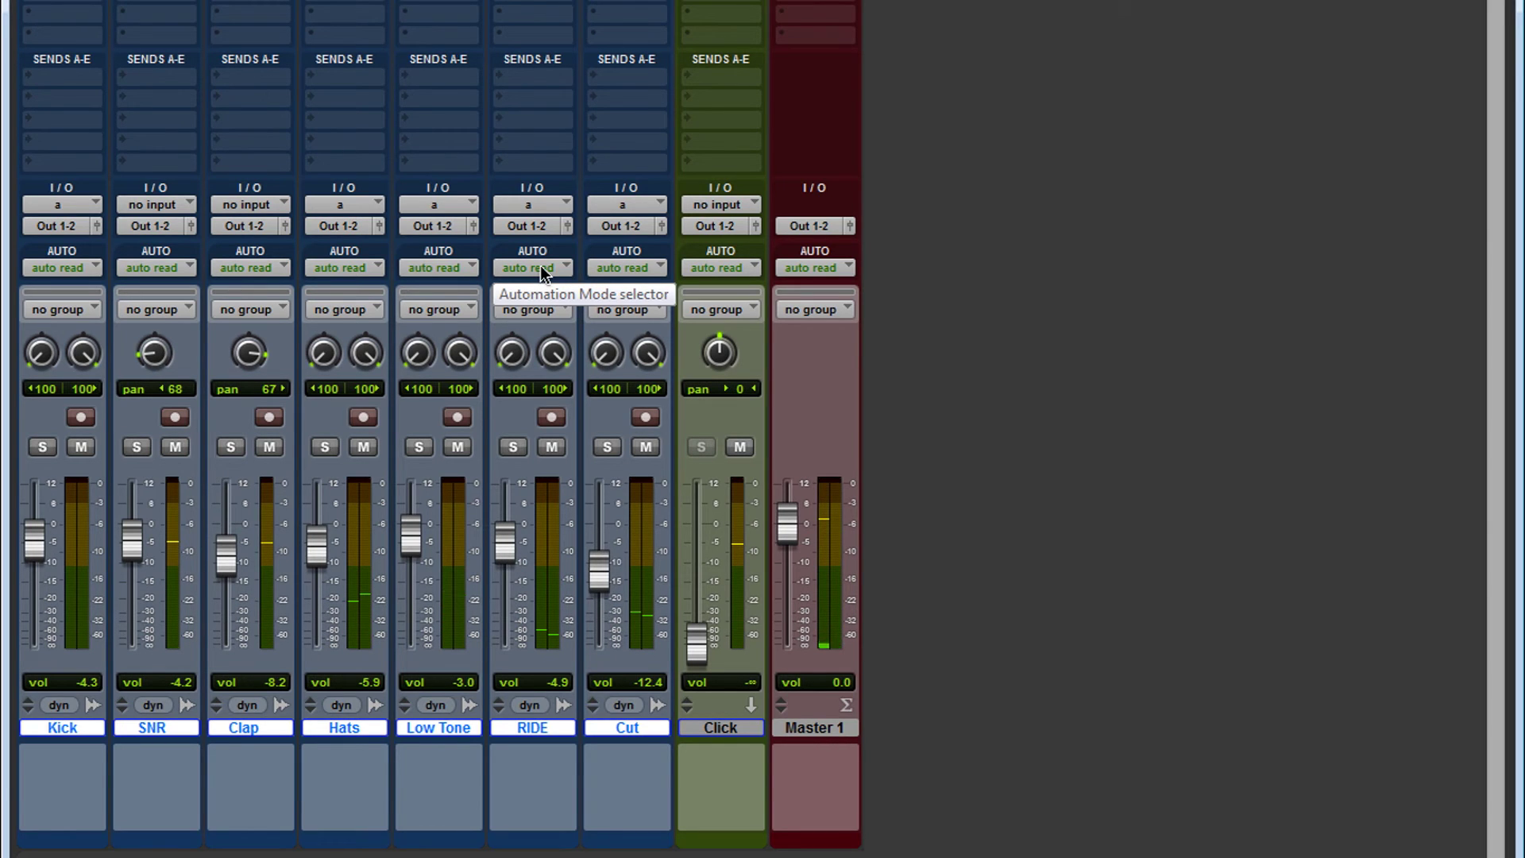
pyautogui.hotkey('ctrl', '=')
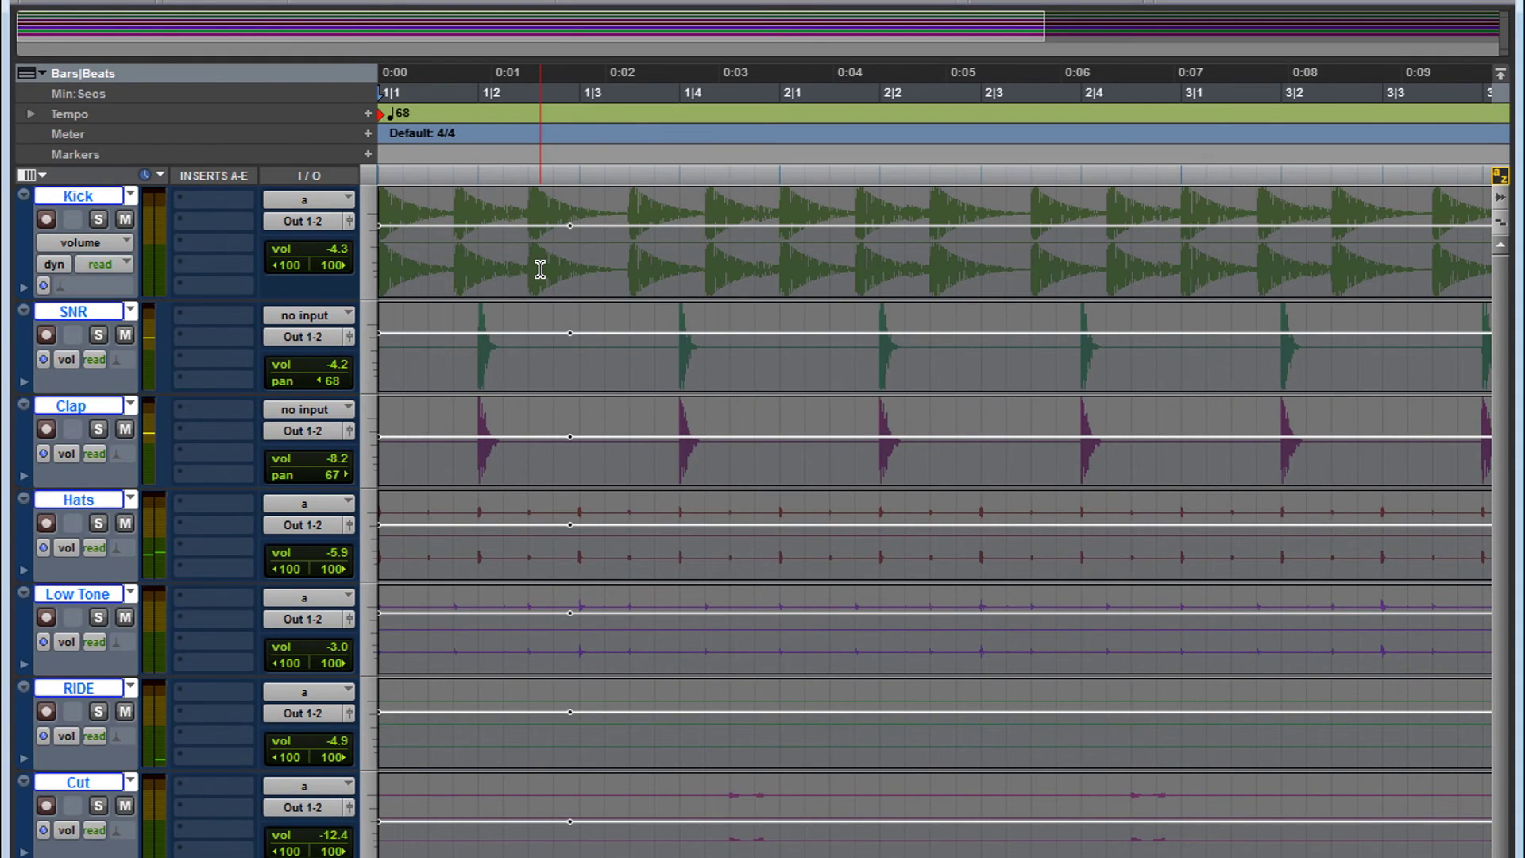
pyautogui.hotkey('ctrl', '[')
pyautogui.hotkey('ctrl', '[')
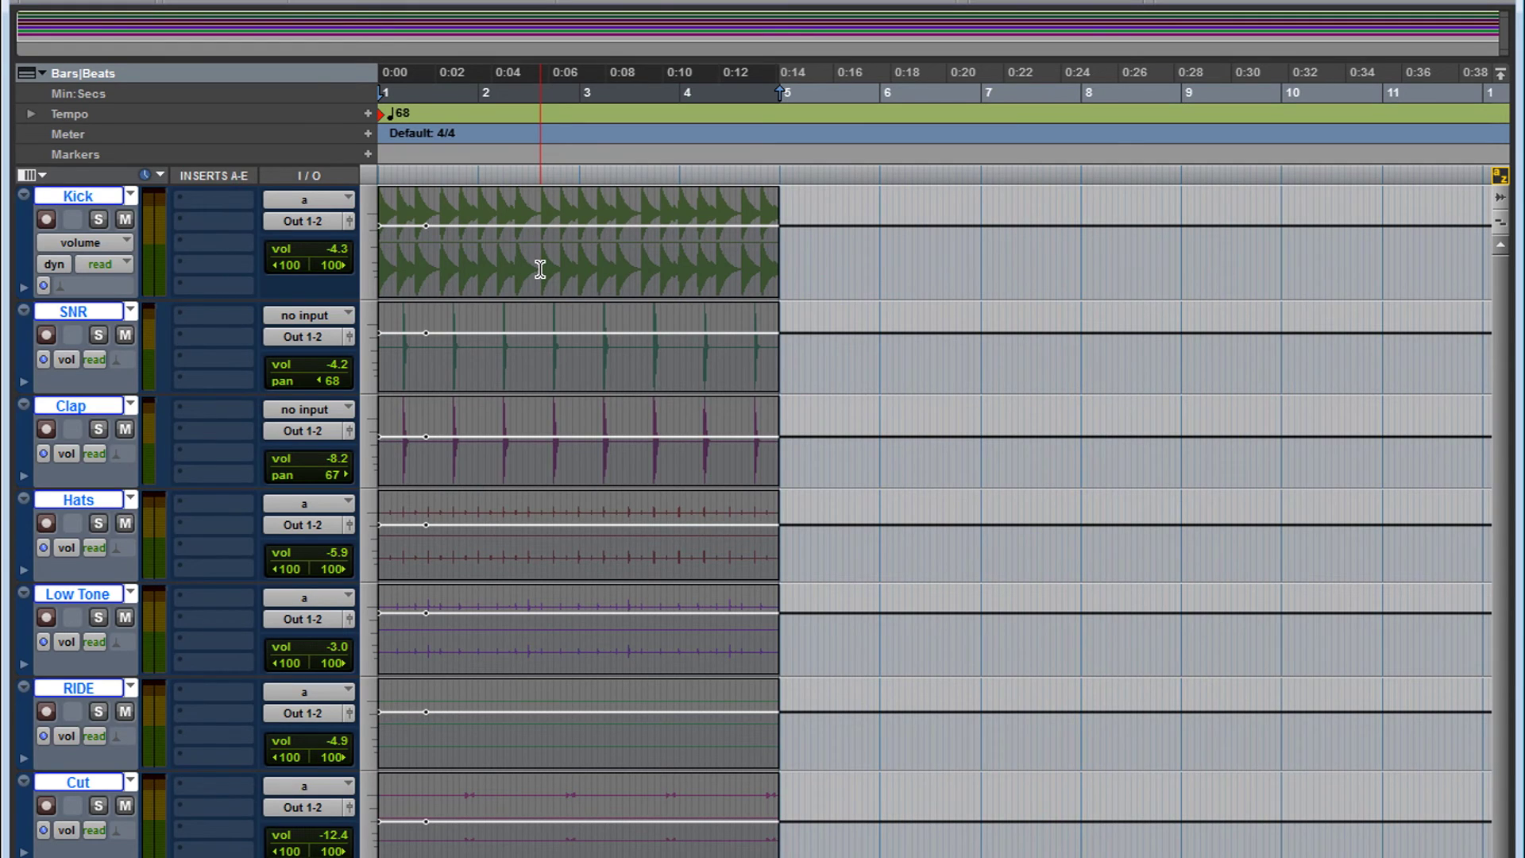
# - Deselect all tracks, select only Kick, and create one new stereo aux input track directly beneath it
pyautogui.keyDown('alt'); pyautogui.click(73, 197); pyautogui.keyUp('alt')
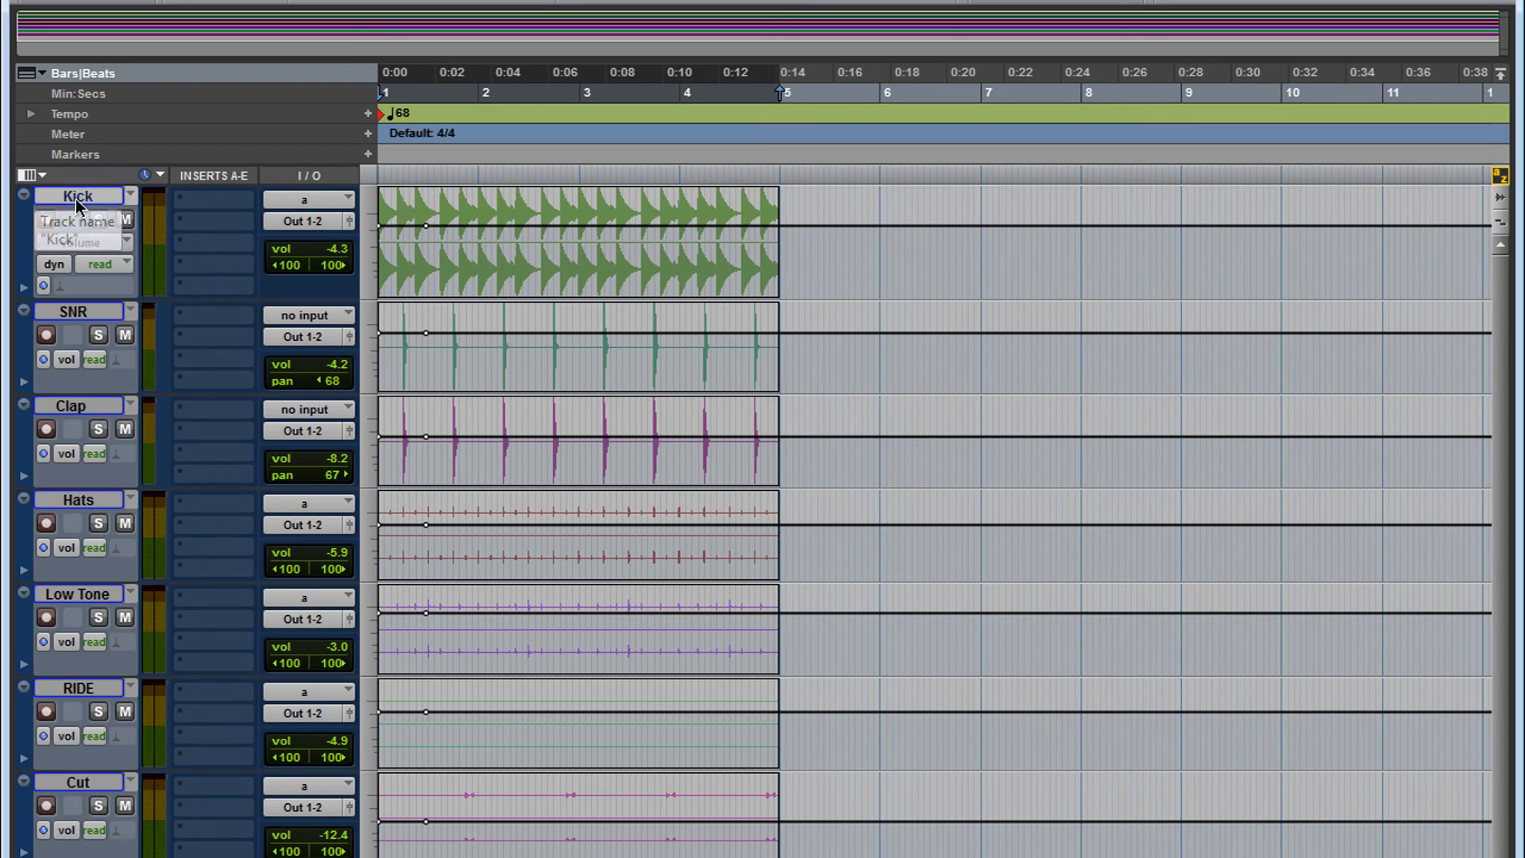
pyautogui.click(77, 198)
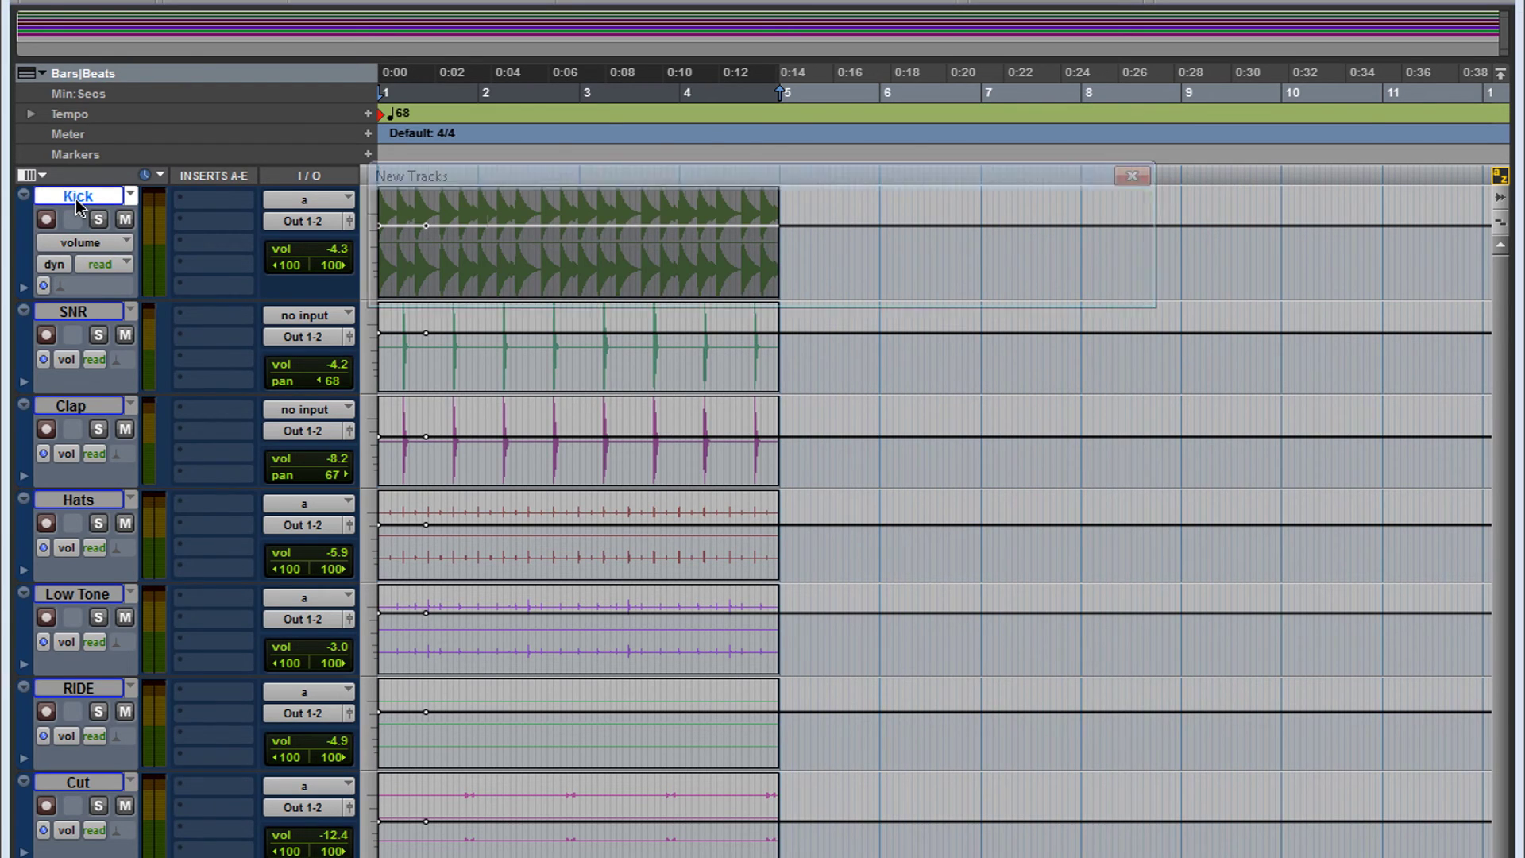
pyautogui.hotkey('ctrl', 'shift', 'n')
pyautogui.hotkey('ctrl', 'Right')
pyautogui.hotkey('ctrl', 'Down')
pyautogui.hotkey('ctrl', 'Down')
pyautogui.hotkey('ctrl', 'Up')
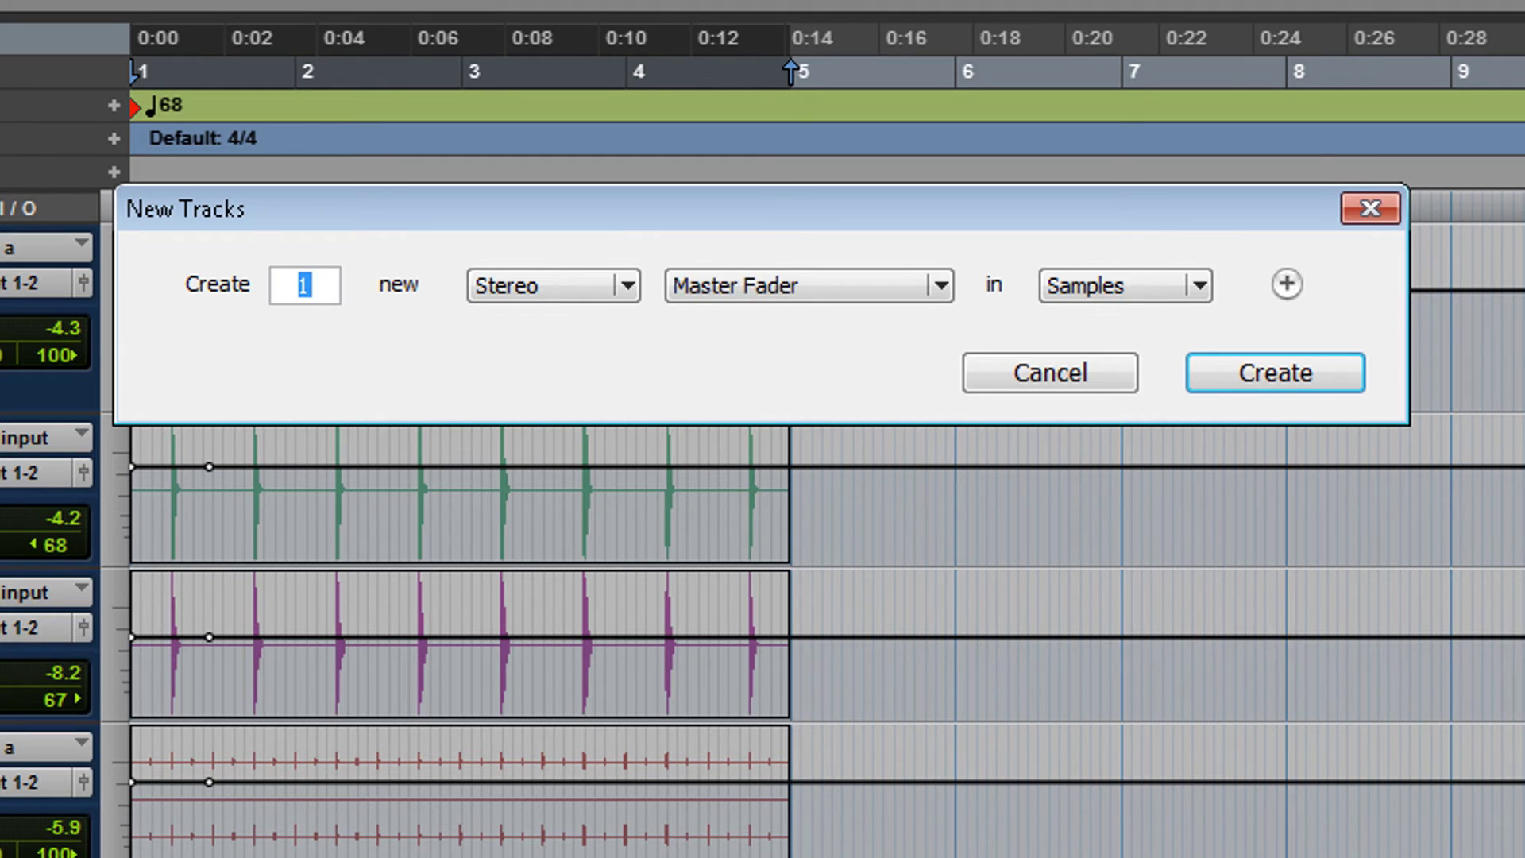
pyautogui.press('Return')
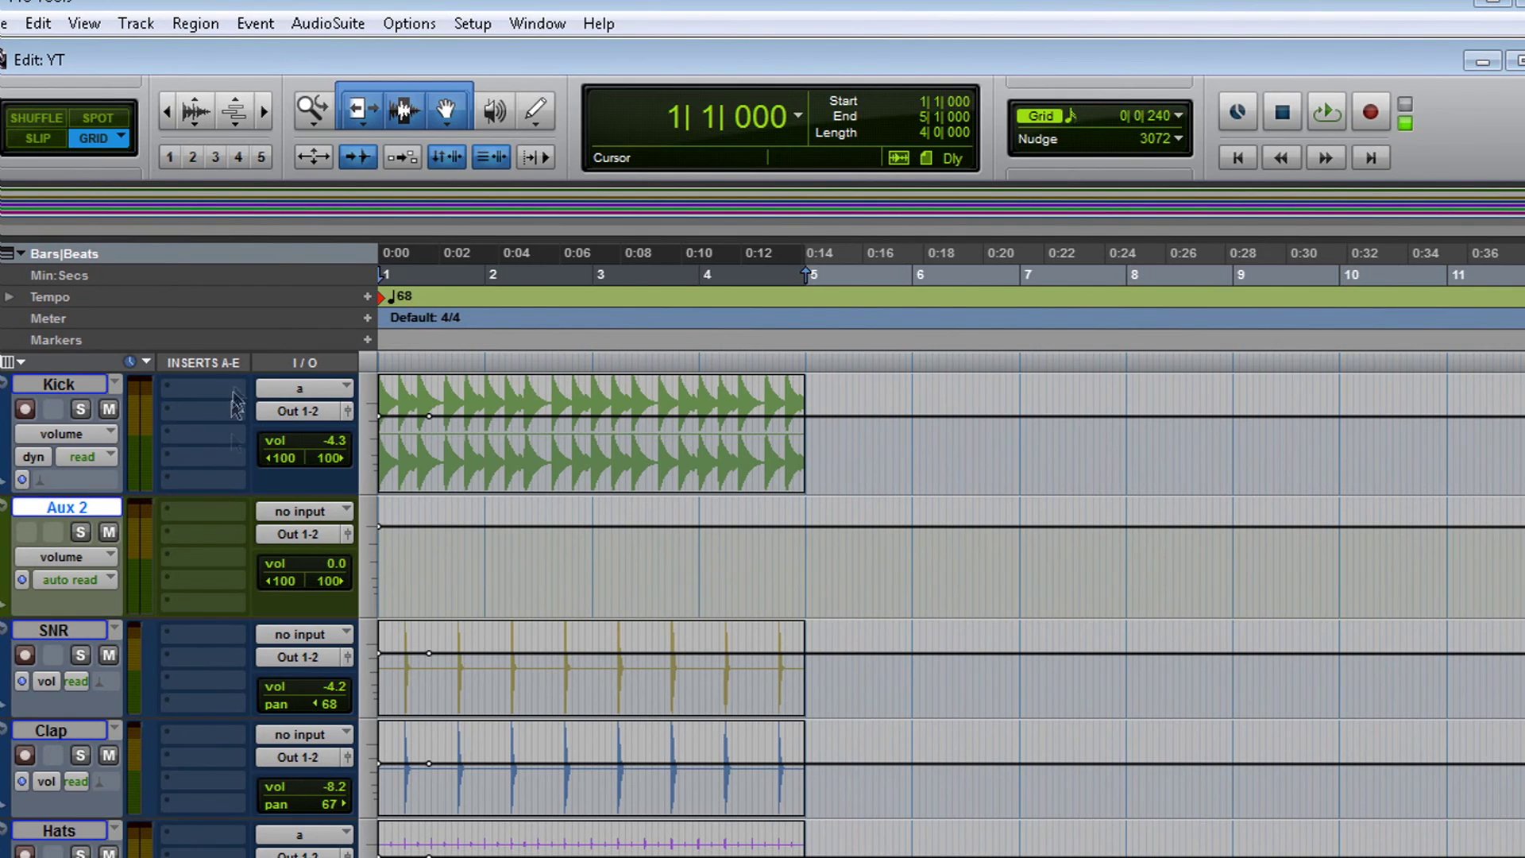
# - Route the Kick track's output to bus b (Stereo)
pyautogui.click(300, 388)
pyautogui.moveTo(301, 480)
pyautogui.moveTo(491, 475)
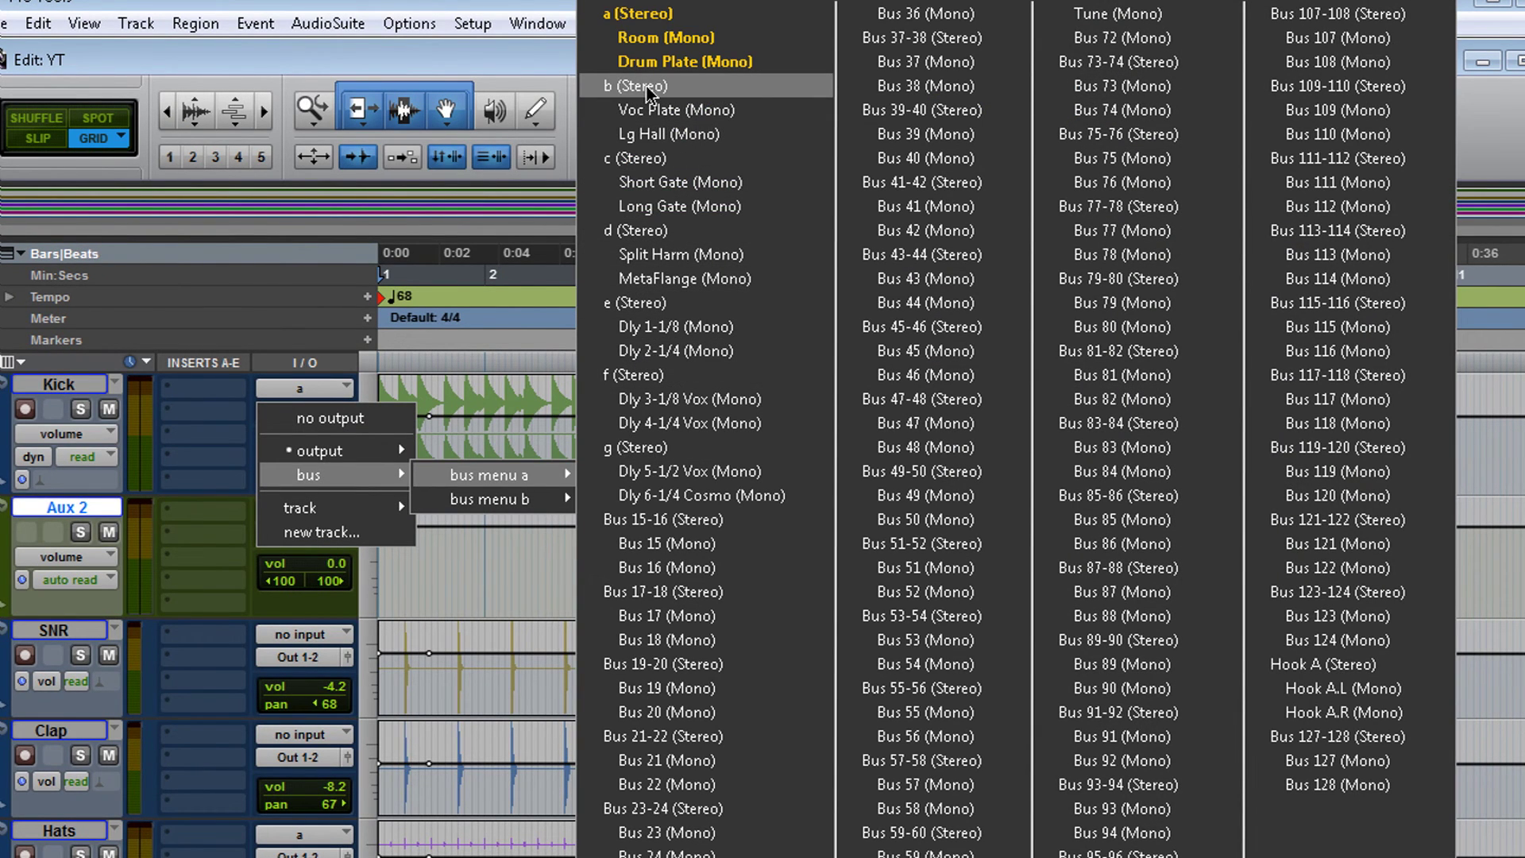
pyautogui.click(629, 88)
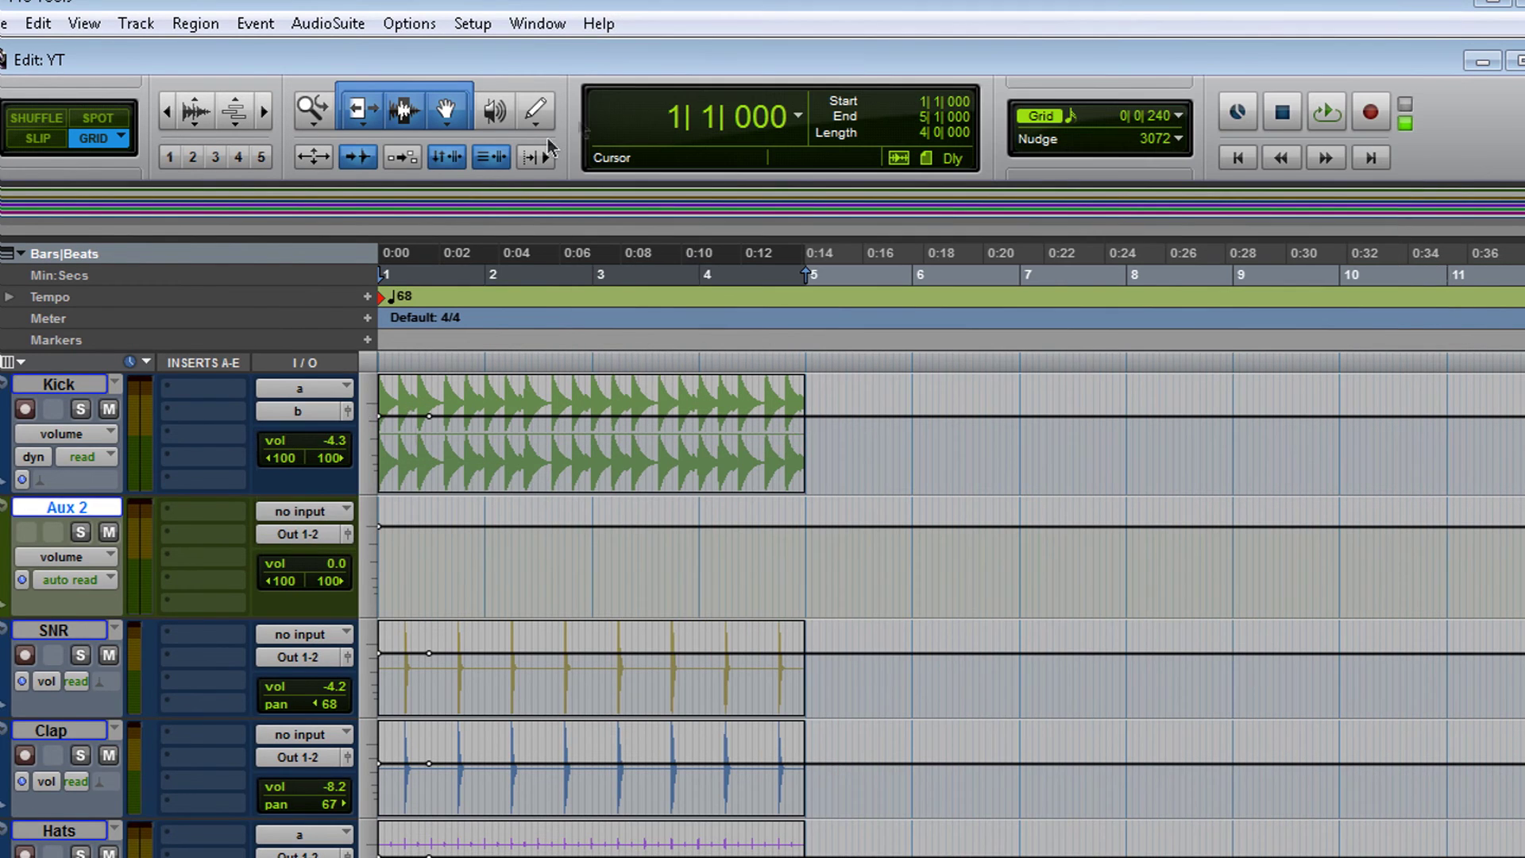
# - Set the new aux track's input to bus b (Stereo) and make the track solo-safe
pyautogui.click(300, 512)
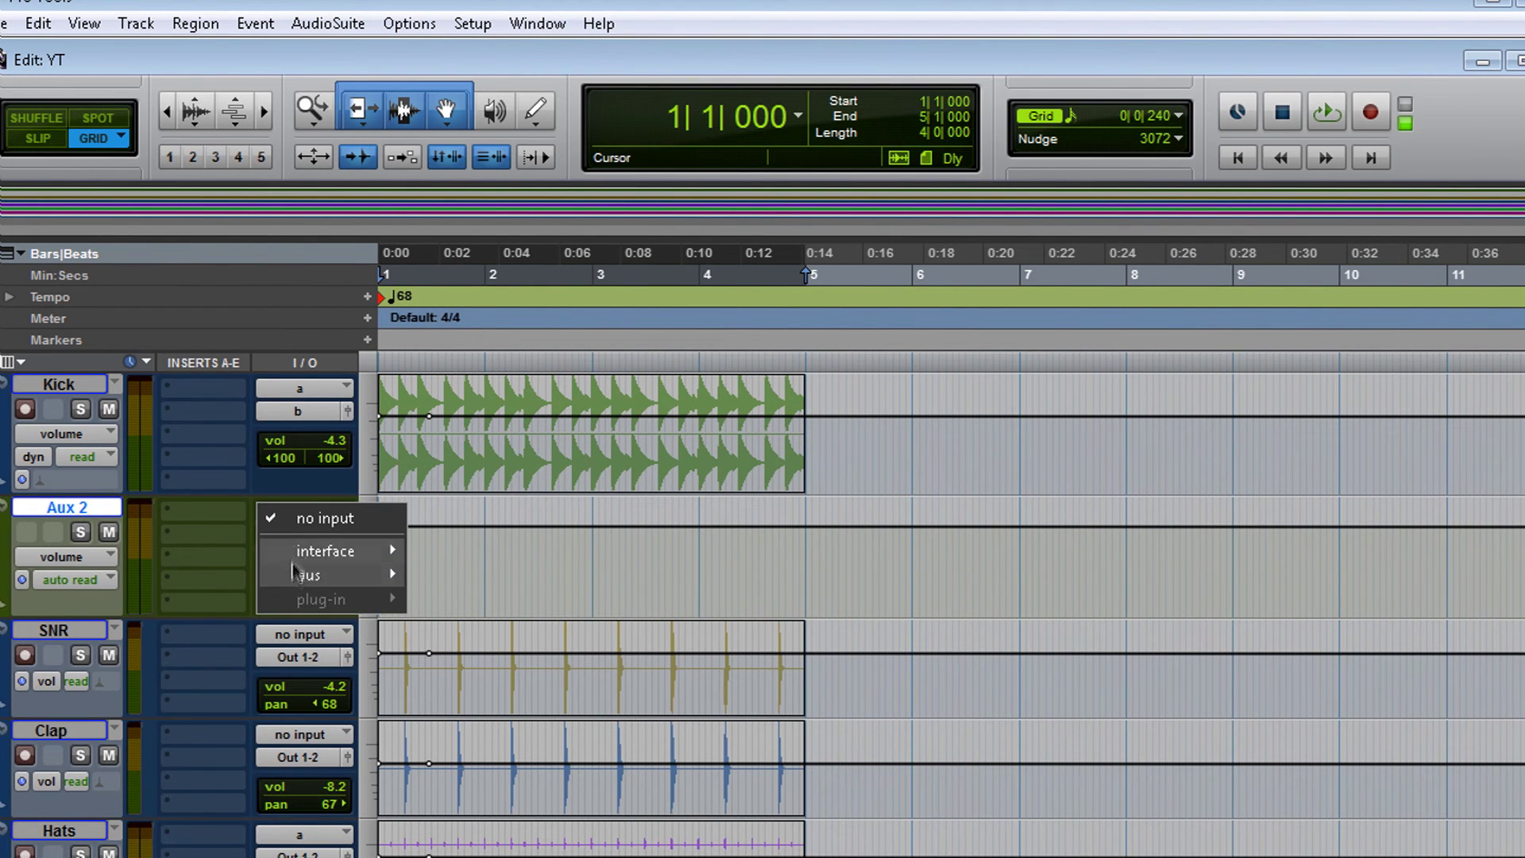
pyautogui.moveTo(317, 575)
pyautogui.moveTo(493, 575)
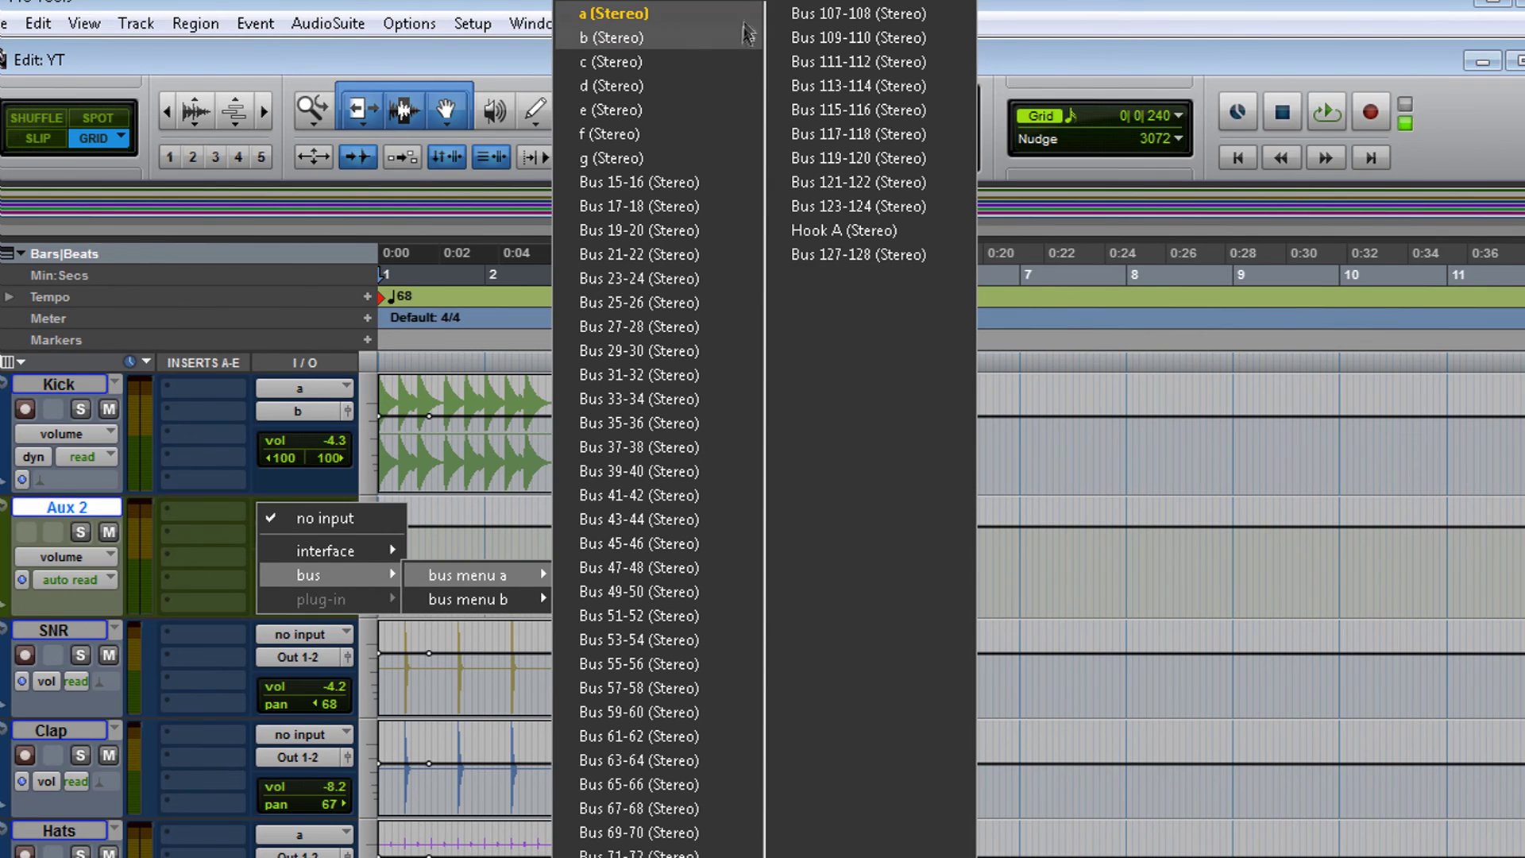
pyautogui.click(627, 37)
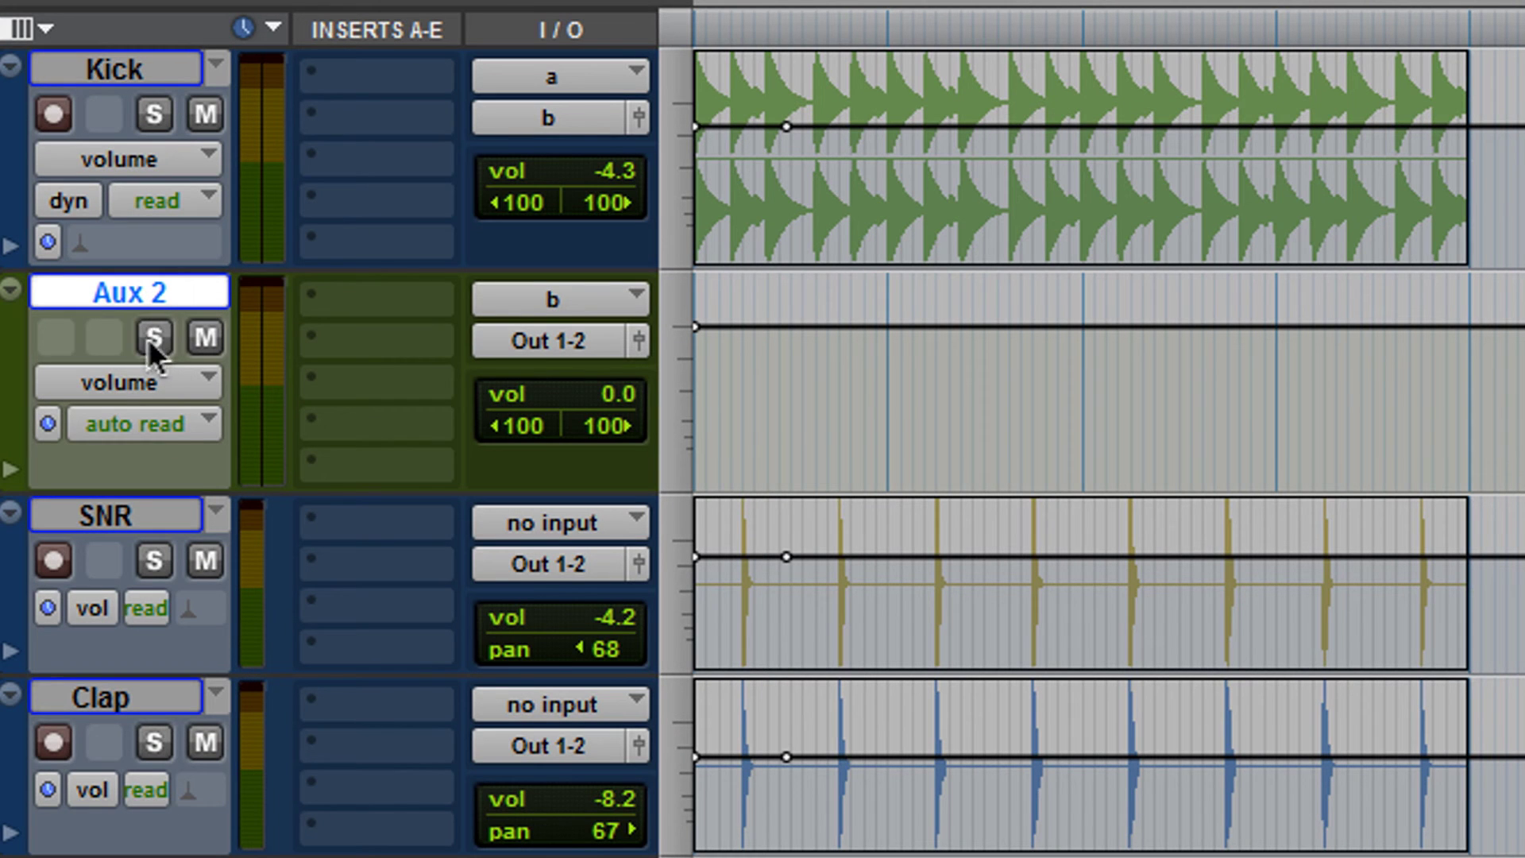
pyautogui.keyDown('super'); pyautogui.click(152, 337); pyautogui.keyUp('super')
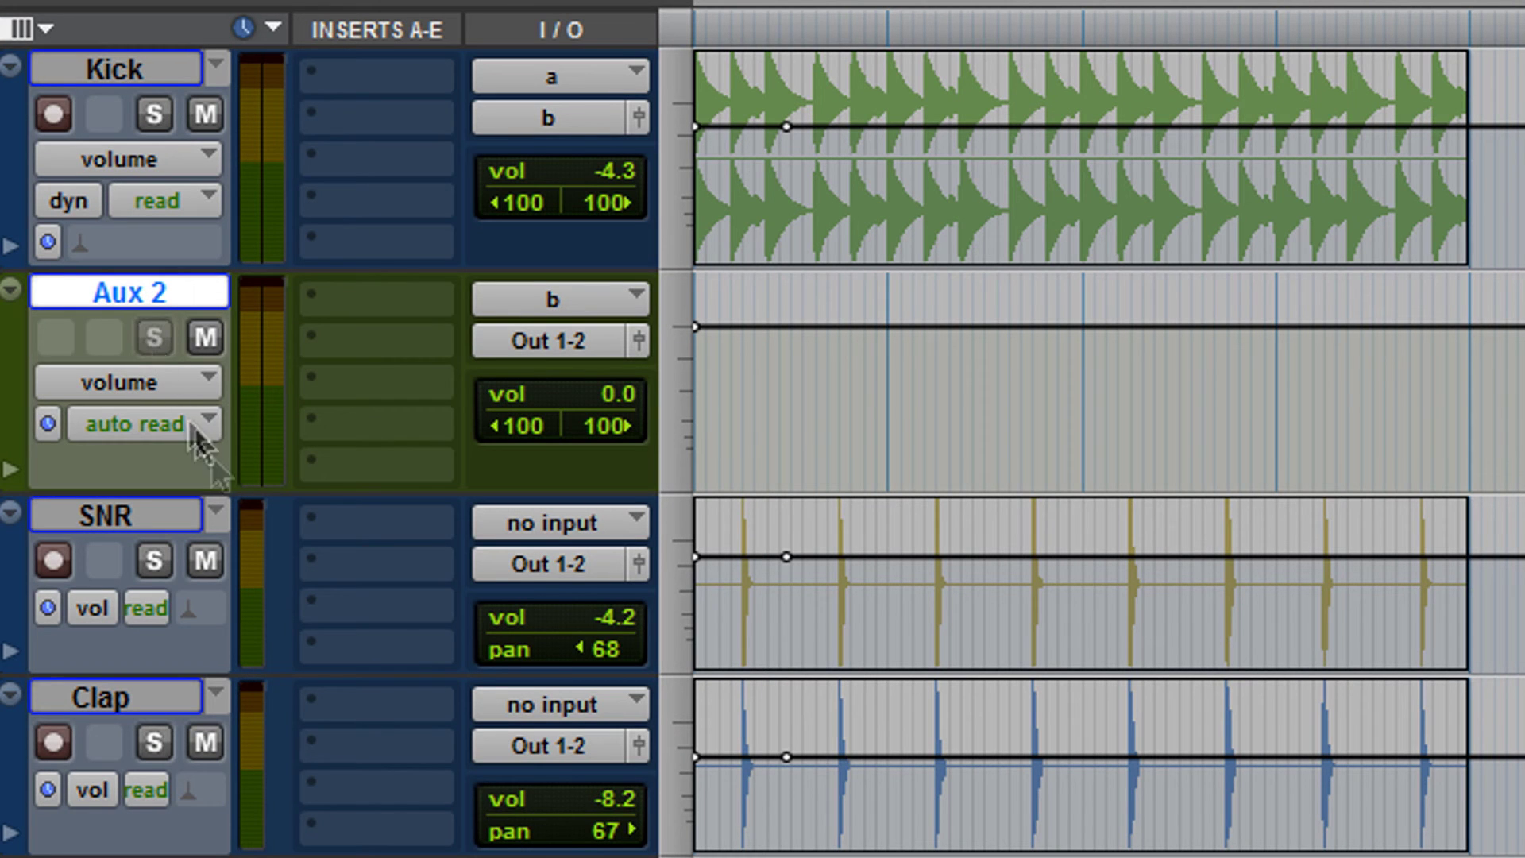
# - Play the loop and briefly solo Kick to check its signal through the aux track
pyautogui.press('space')
pyautogui.click(154, 114)
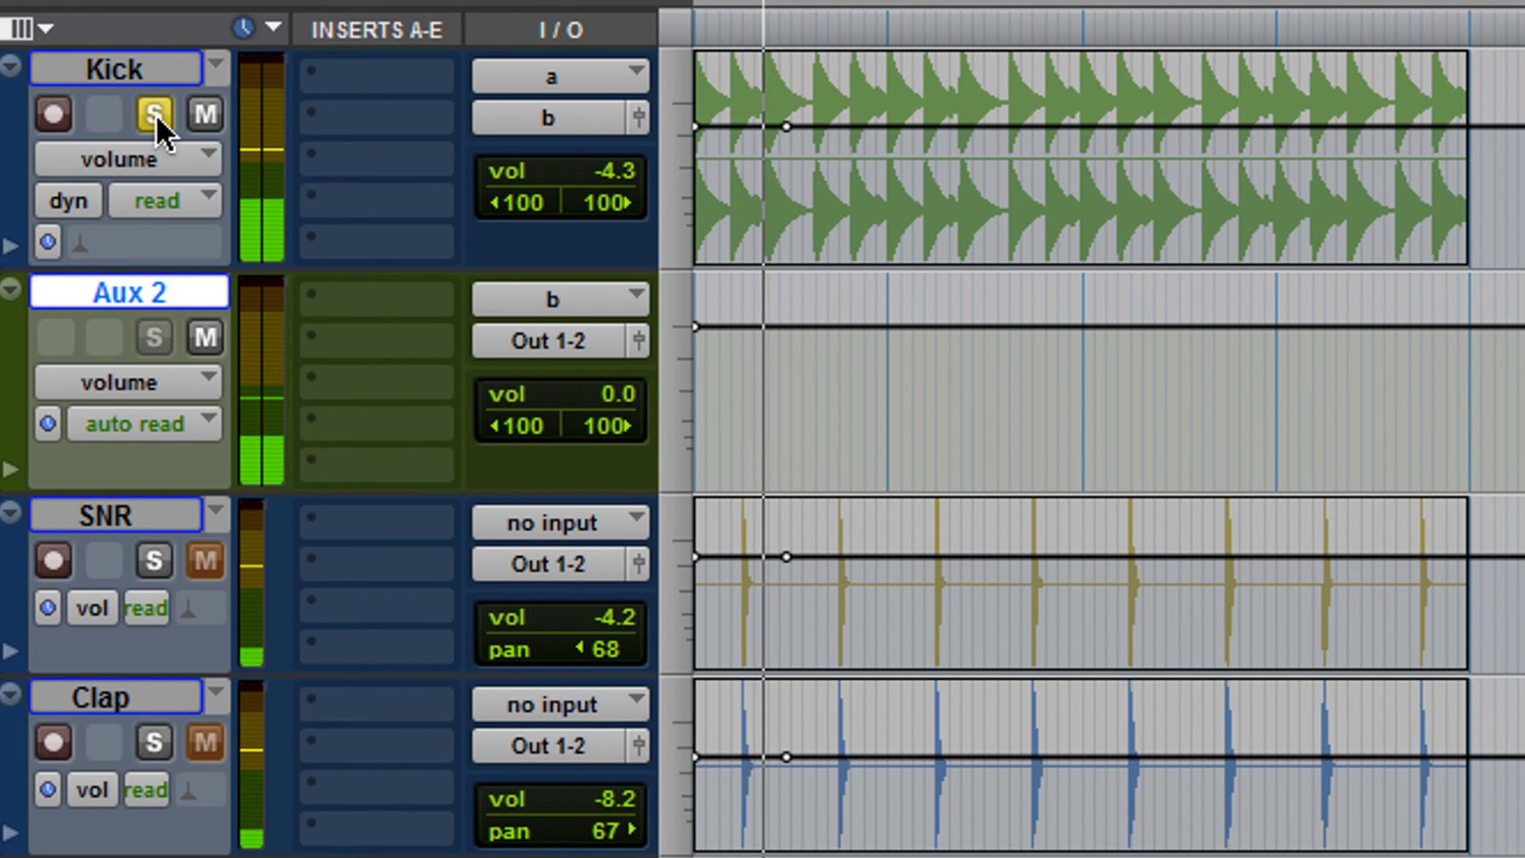
pyautogui.click(154, 114)
pyautogui.click(154, 383)
pyautogui.click(161, 441)
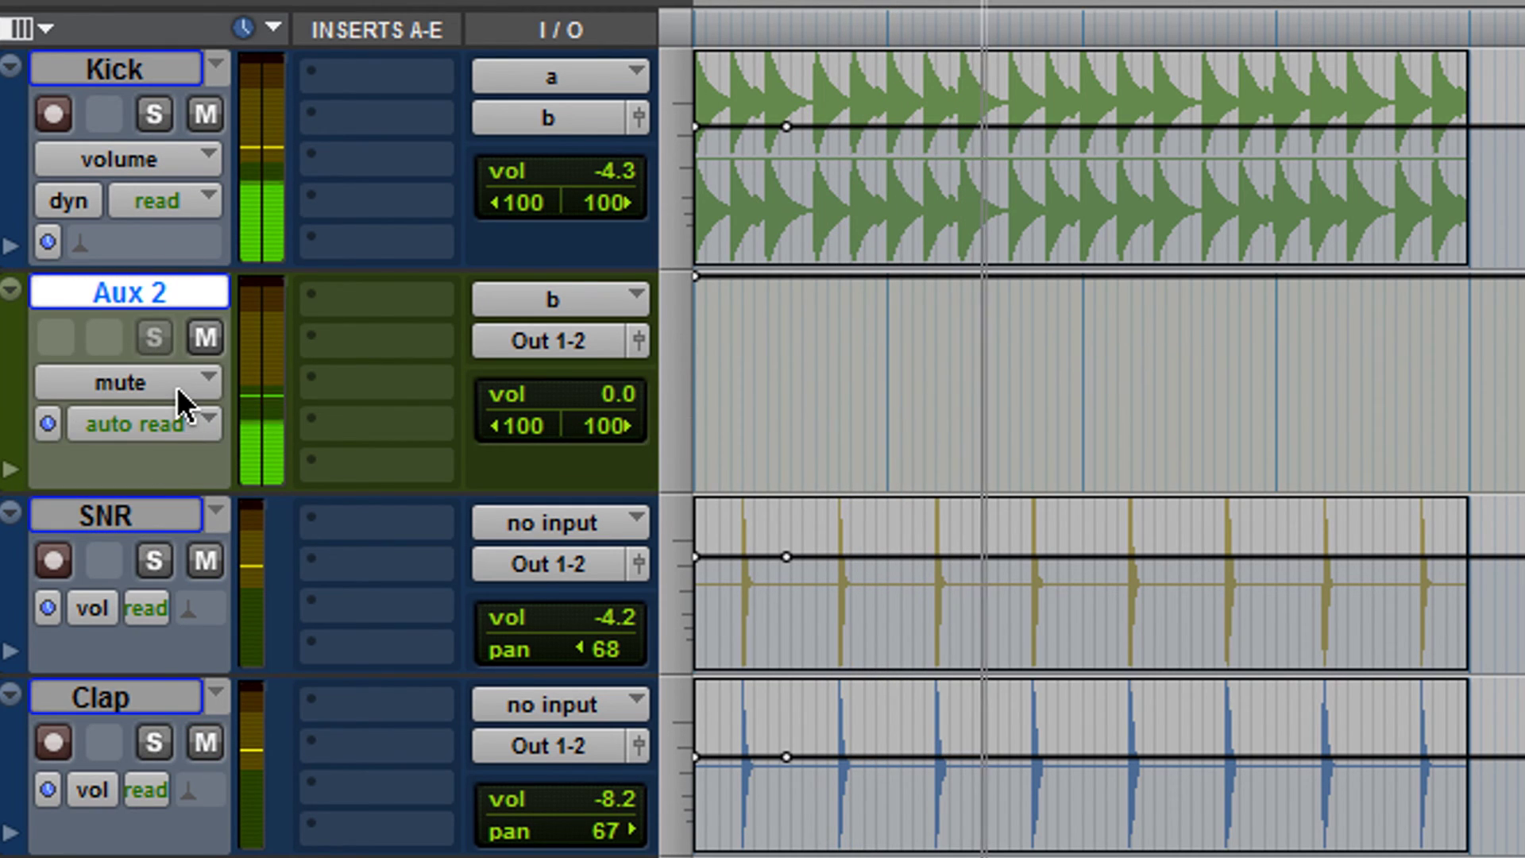
pyautogui.click(176, 387)
pyautogui.click(182, 401)
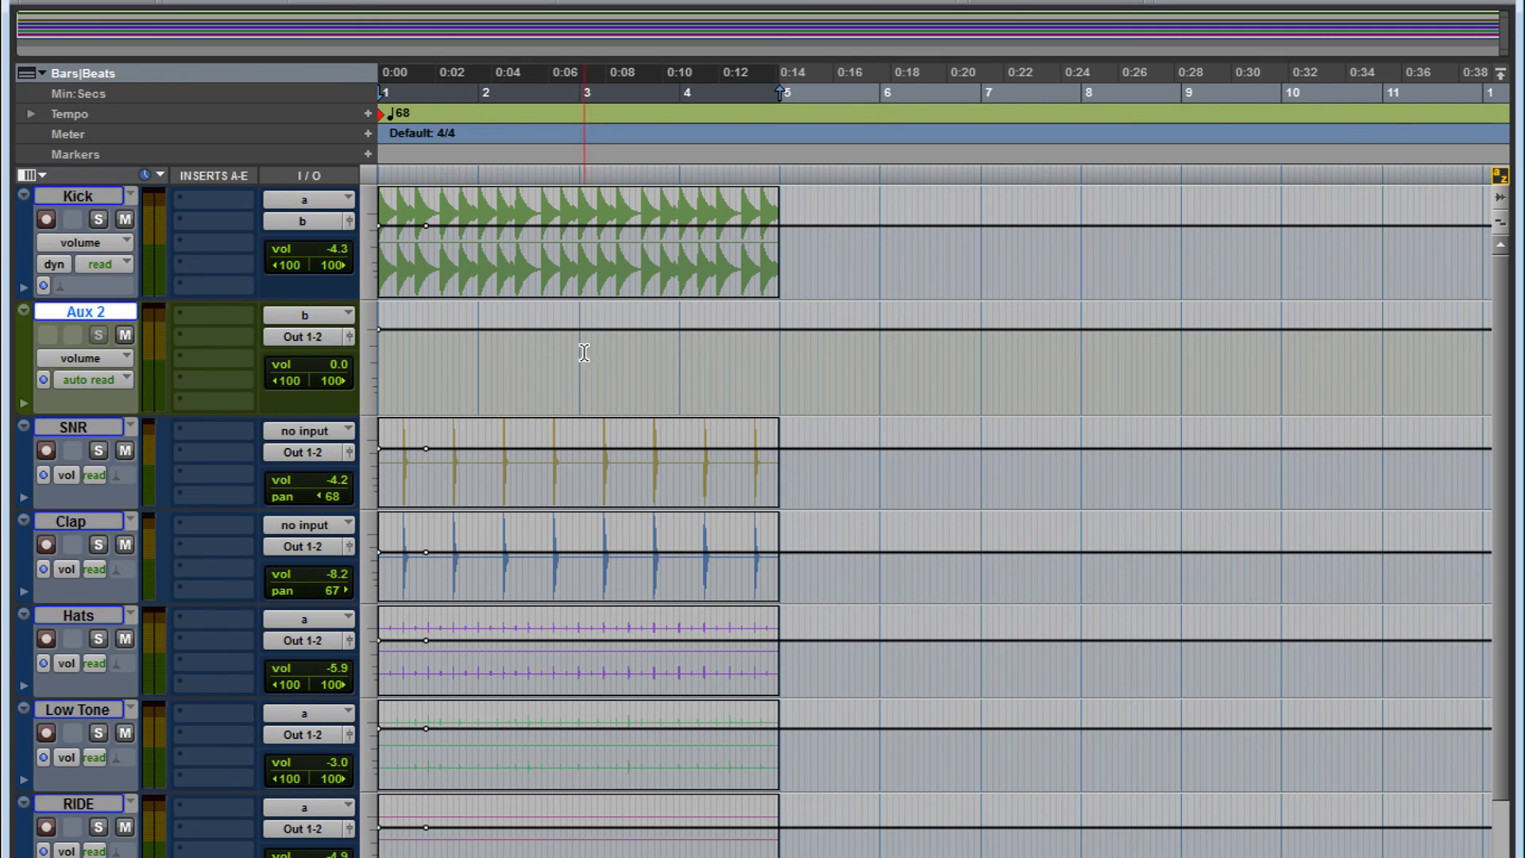
# - Open the Aux 2 output fader window clear of the clips and set the track's automation mode to touch
pyautogui.click(350, 336)
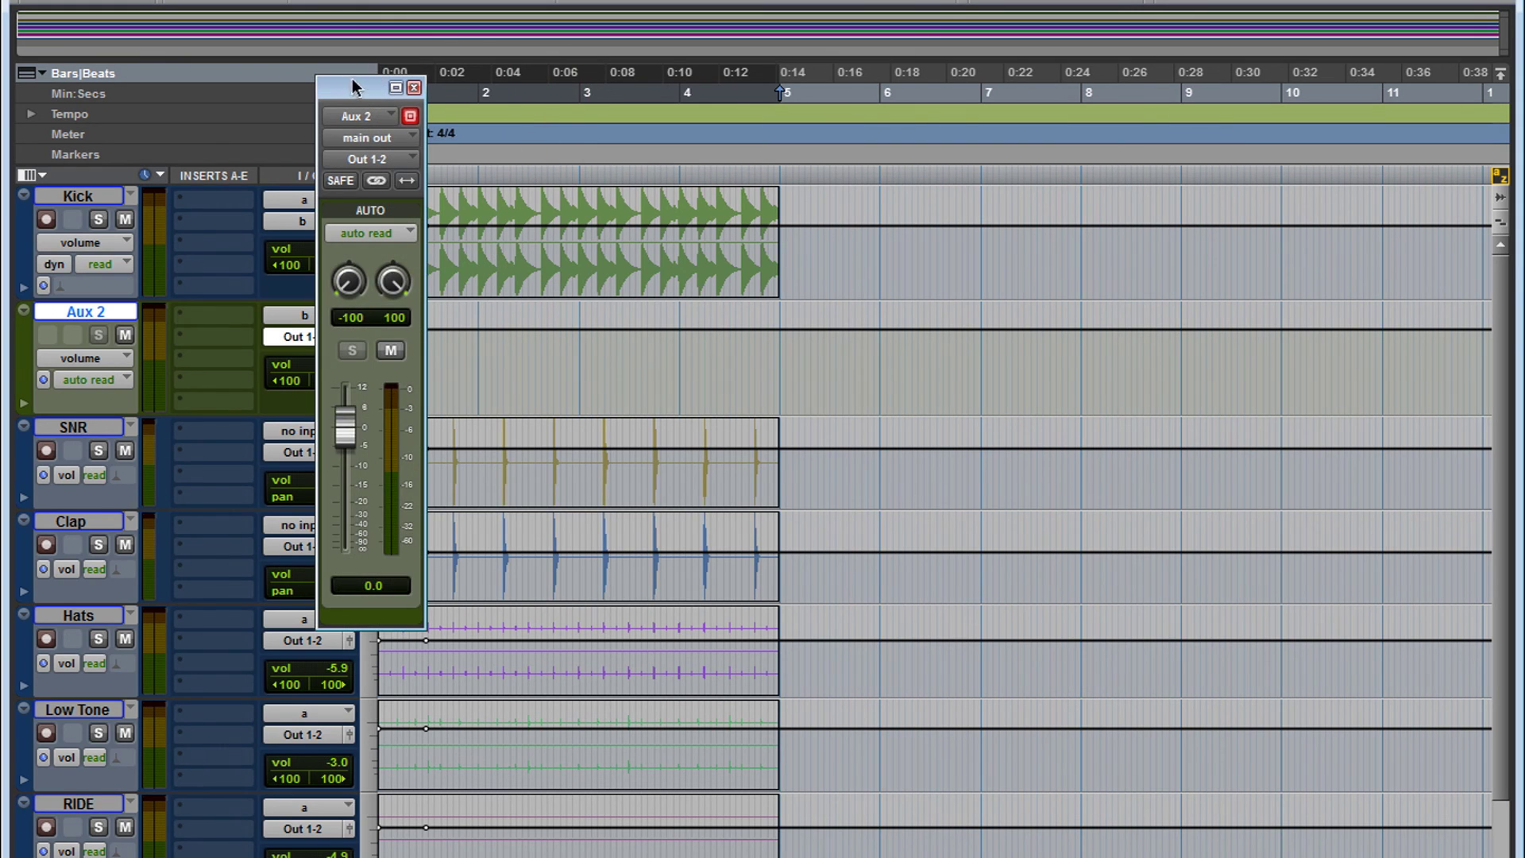
pyautogui.moveTo(840, 54); pyautogui.dragTo(860, 46)
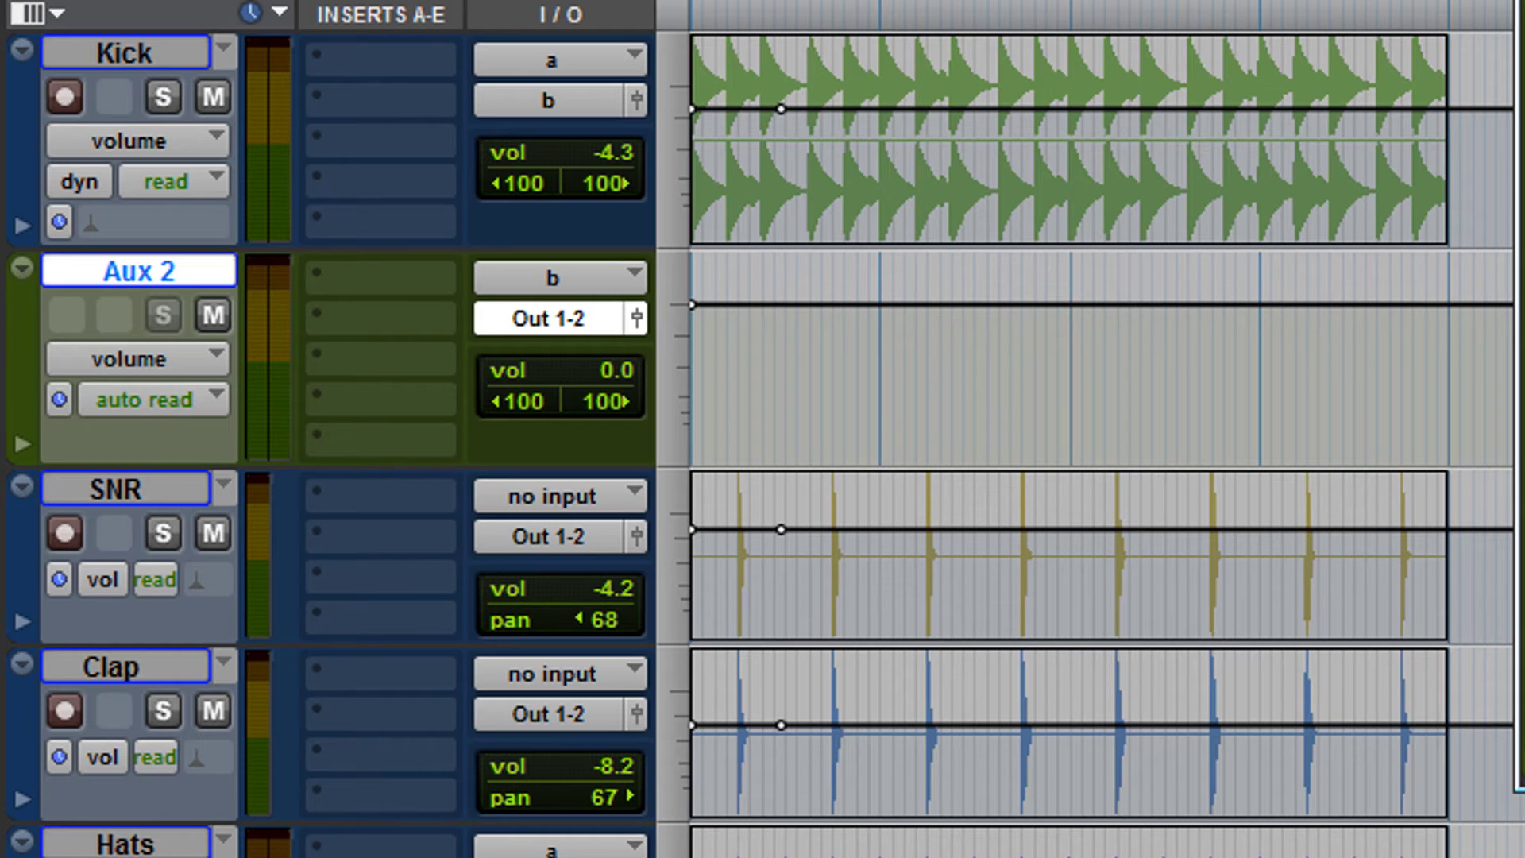
pyautogui.click(181, 397)
pyautogui.click(194, 500)
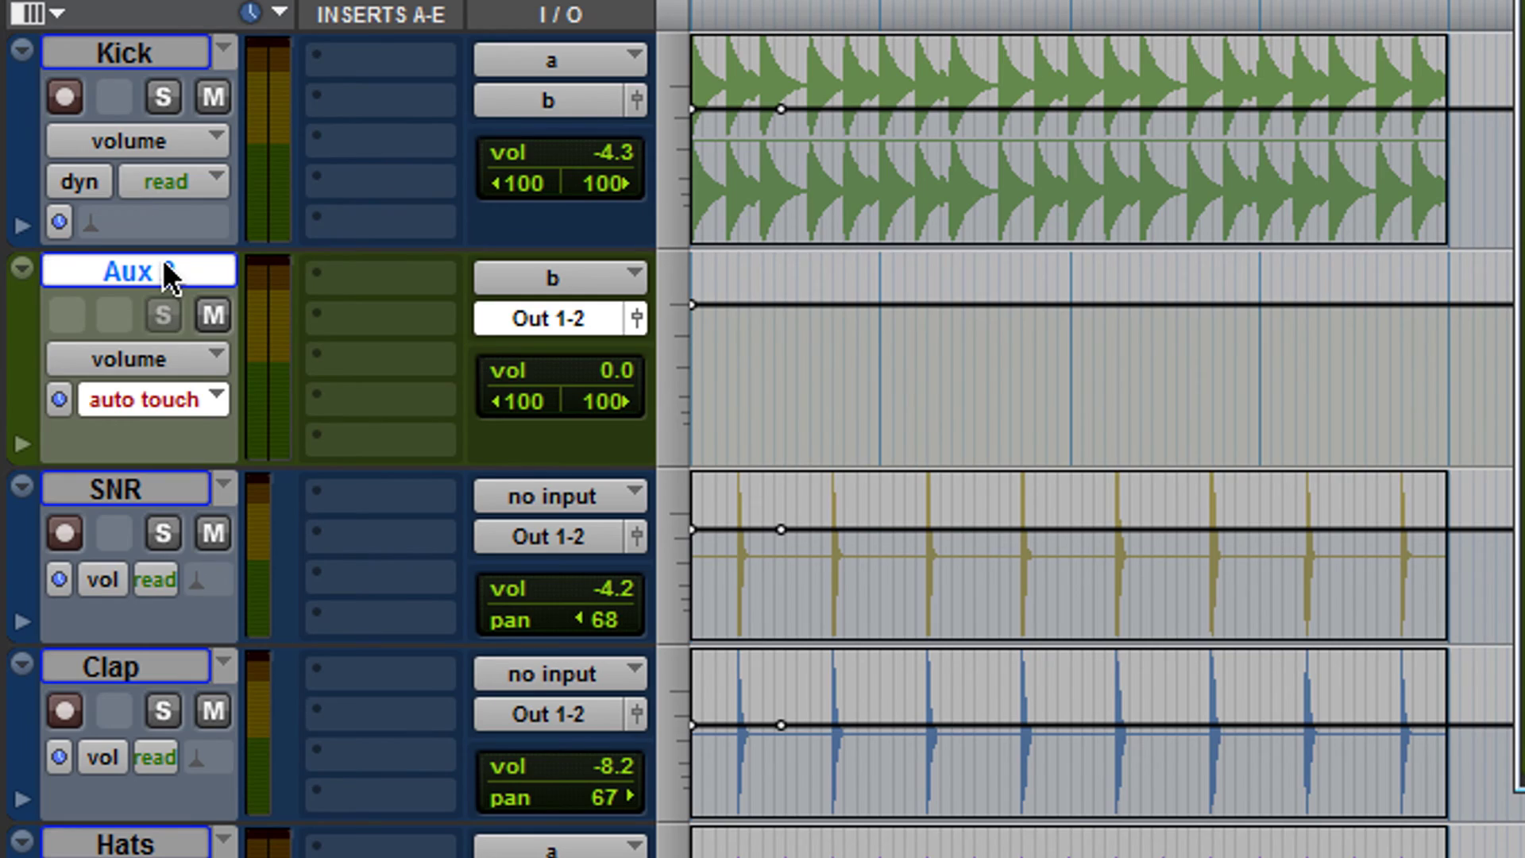
# - Write wavy up-and-down volume automation on Aux 2 across bars 1 to 4 during playback, and return its automation mode to read
pyautogui.press('space')
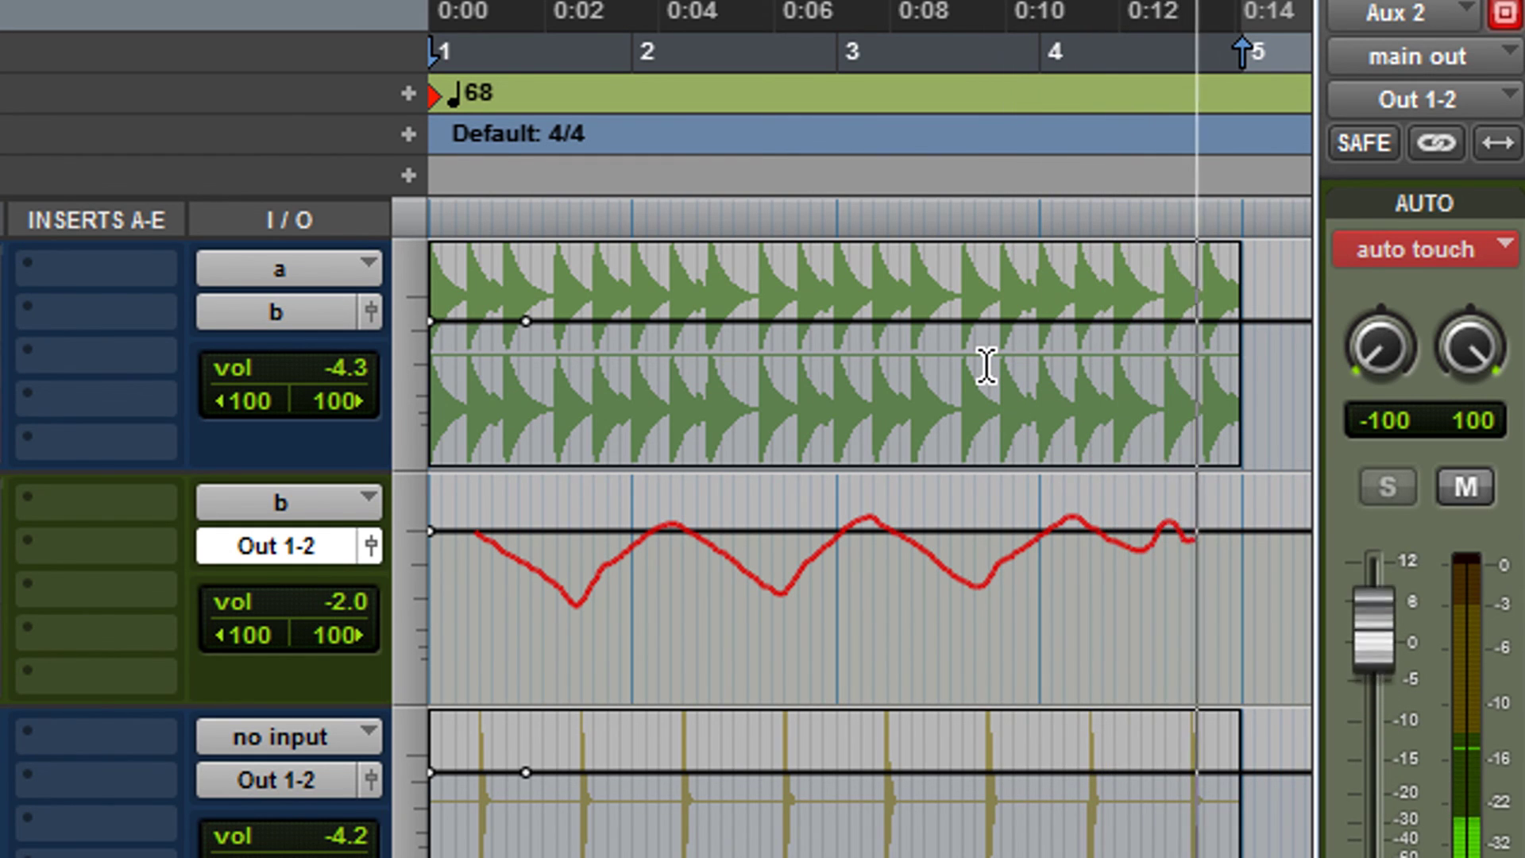
pyautogui.click(986, 365)
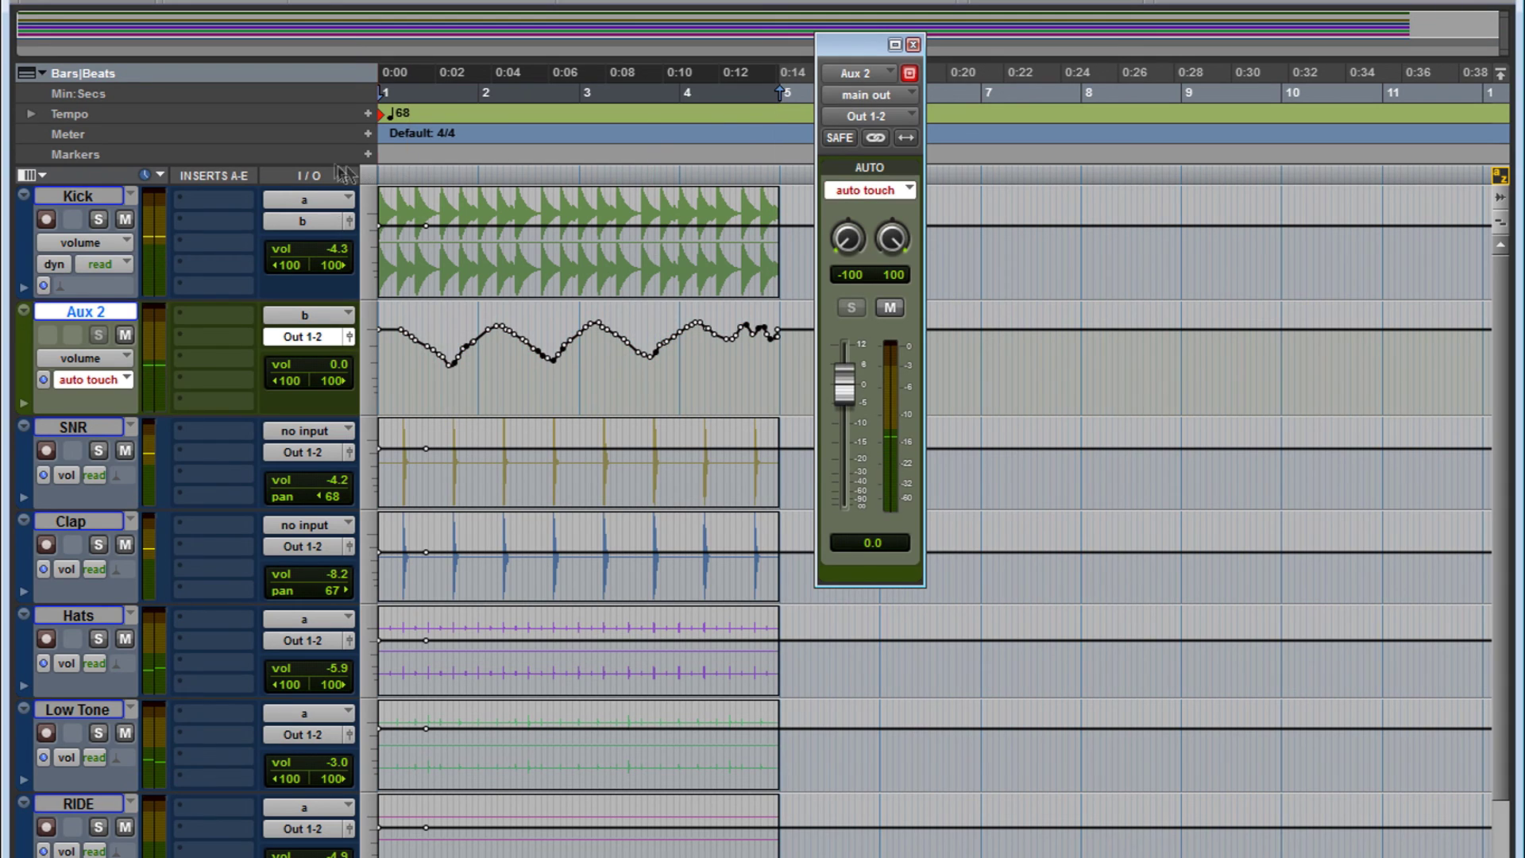
pyautogui.press('ctrl+super+bracketleft')
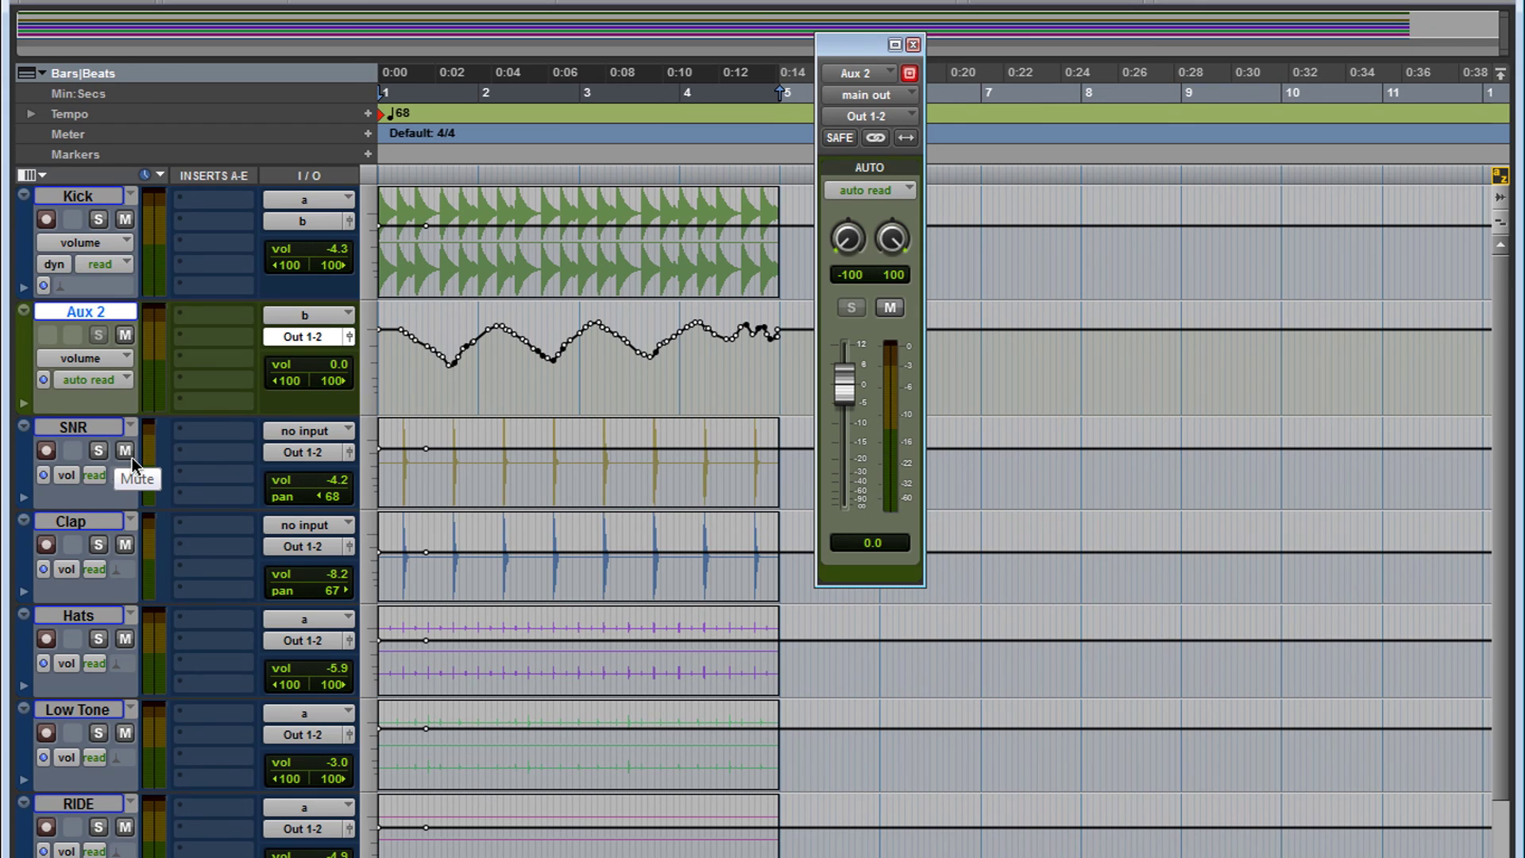